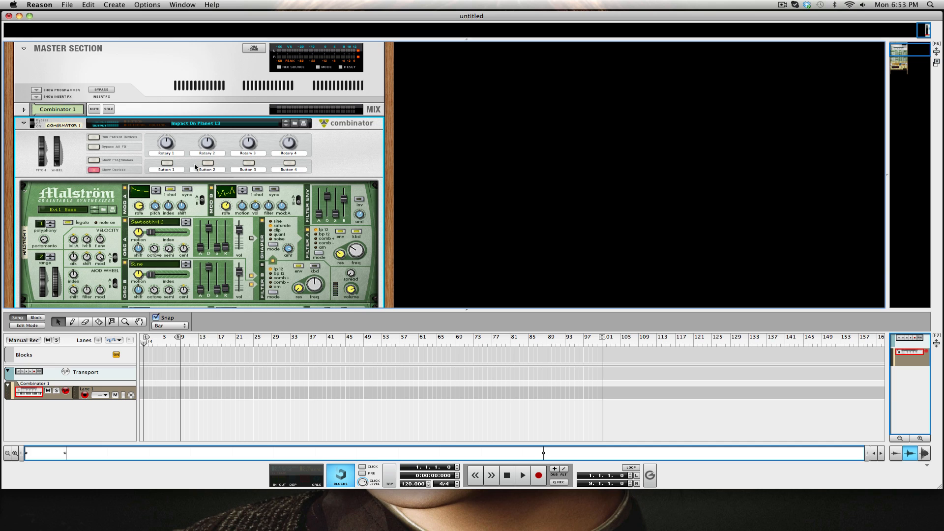
Browse through the existing Combinator patch's rack to examine its Malström synths and effect devices.
scroll(207, 189, down, 3)
scroll(207, 190, up, 3)
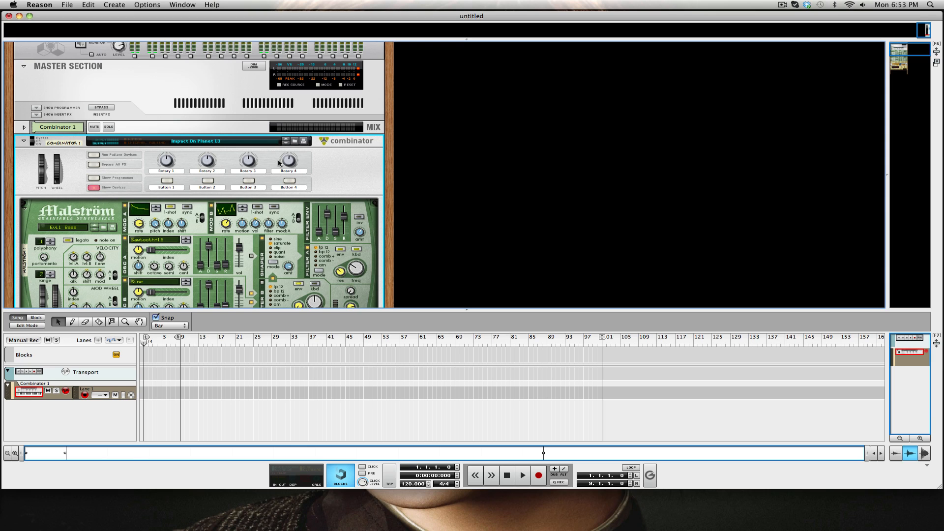
scroll(279, 163, down, 1)
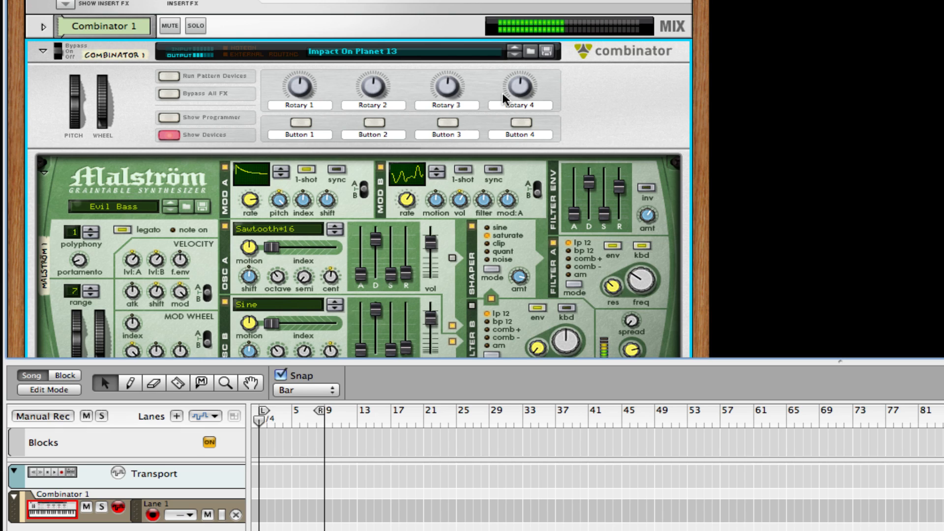
scroll(502, 91, down, 5)
scroll(503, 98, down, 3)
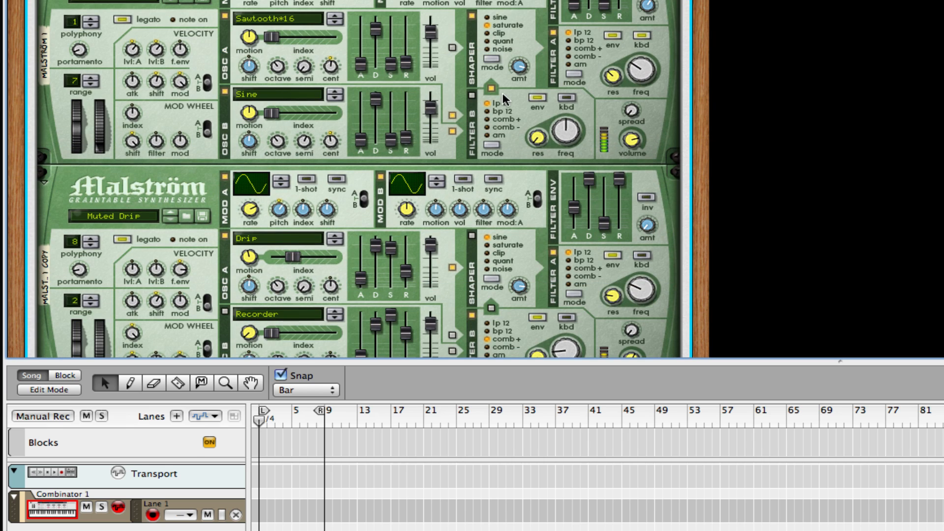
scroll(502, 94, down, 12)
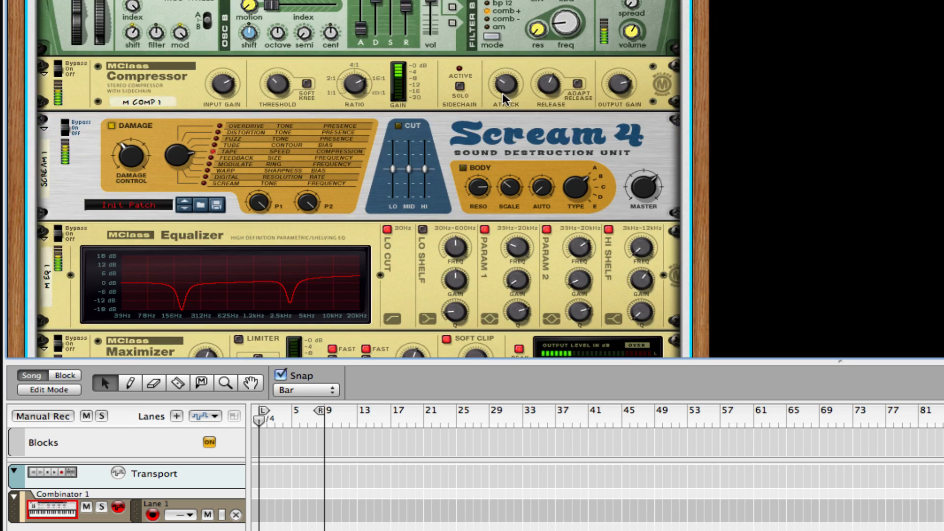
mouse_move(503, 97)
scroll(503, 96, down, 3)
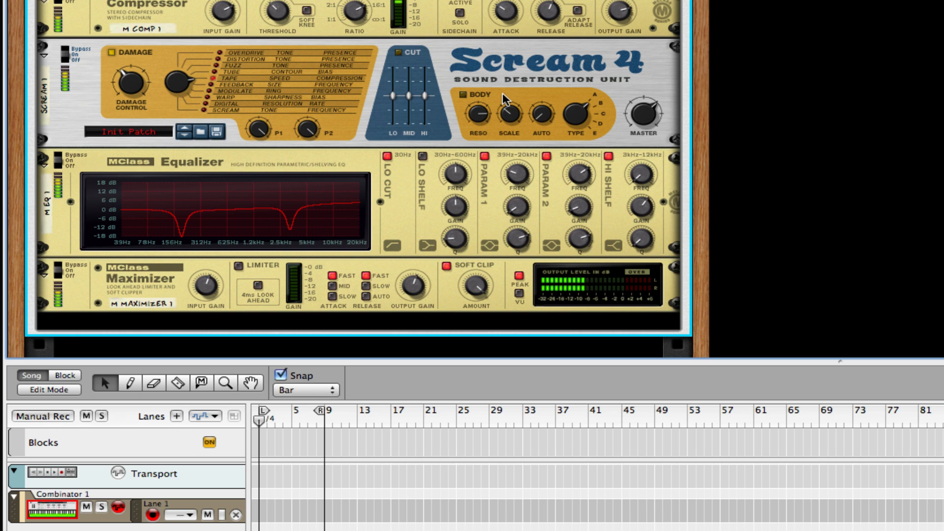
scroll(503, 97, up, 20)
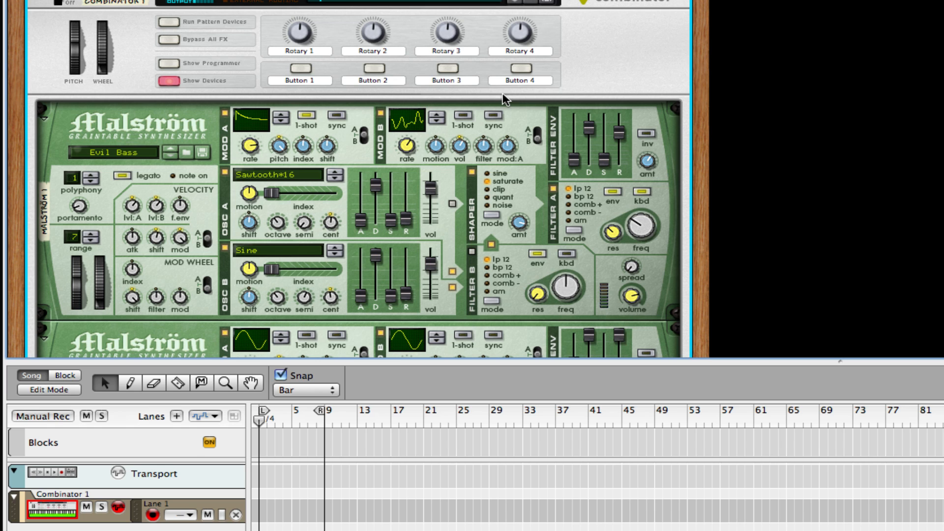
Create a new Combinator holding a Malström Graintable Synthesizer and a duplicate copy of it.
right_click(926, 1)
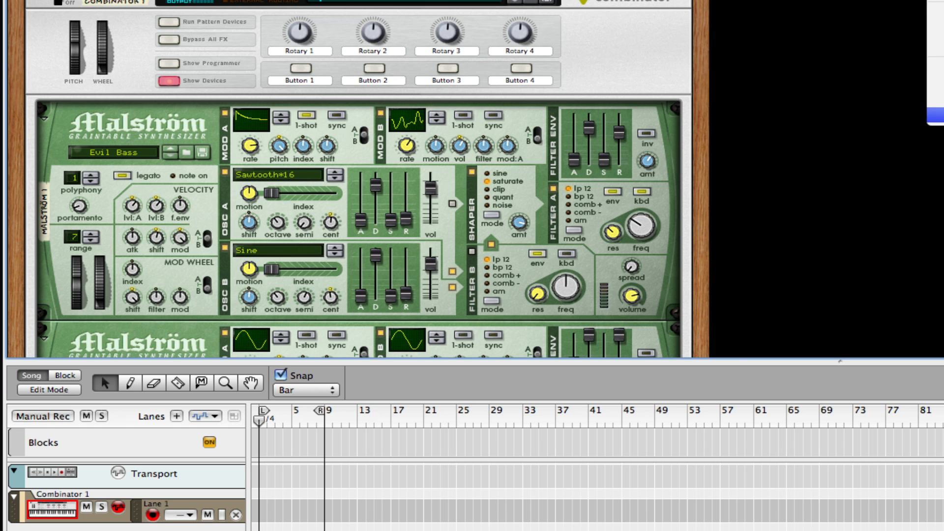
click(936, 115)
right_click(187, 163)
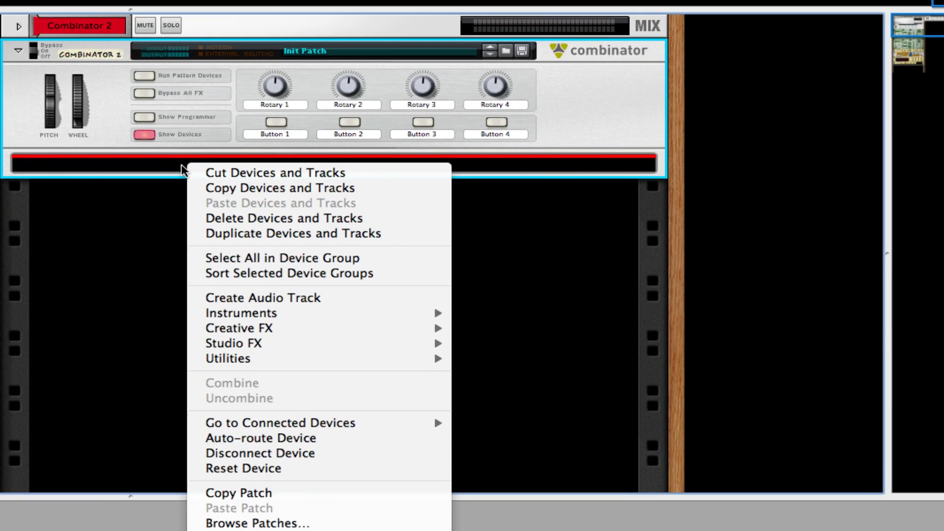
mouse_move(355, 320)
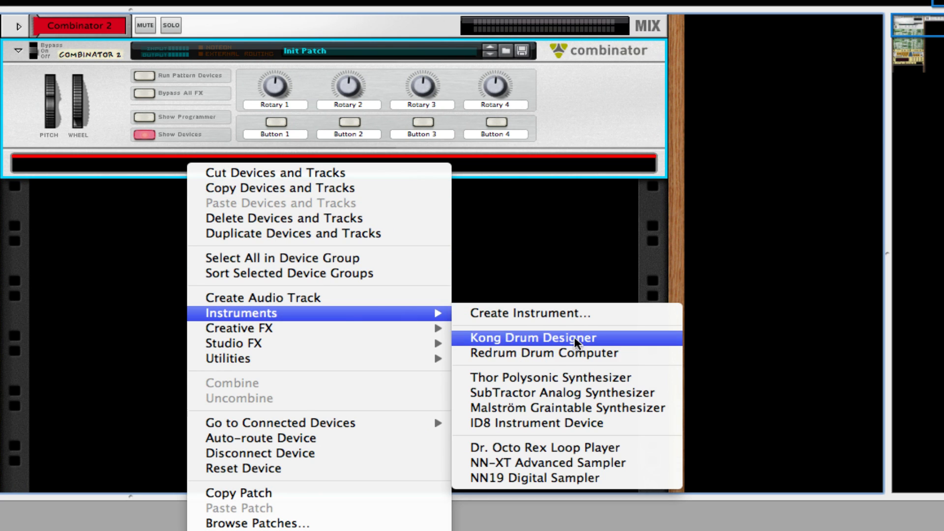
click(547, 409)
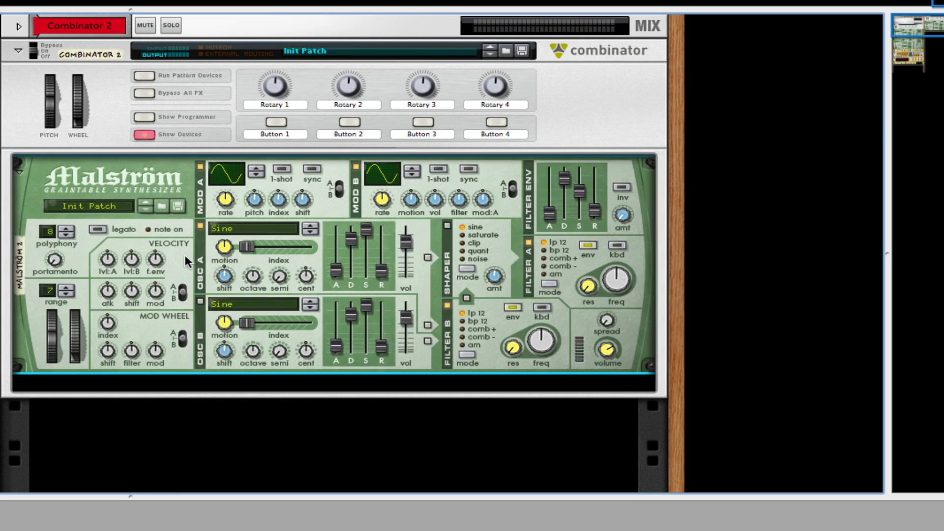
drag(185, 255, 177, 366)
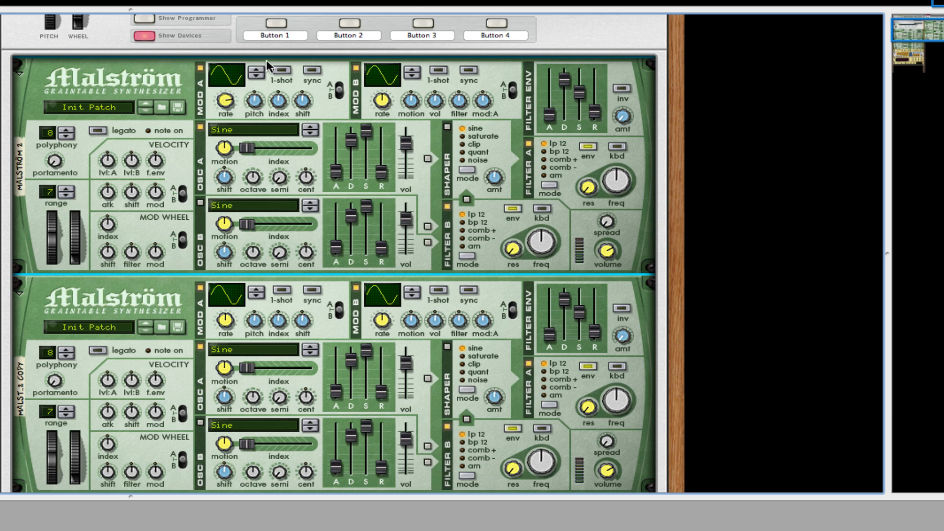
Enable Mod A's 1-shot on the first Malström and adjust its modulator, filter envelope and filter frequency controls.
click(278, 71)
drag(232, 79, 238, 65)
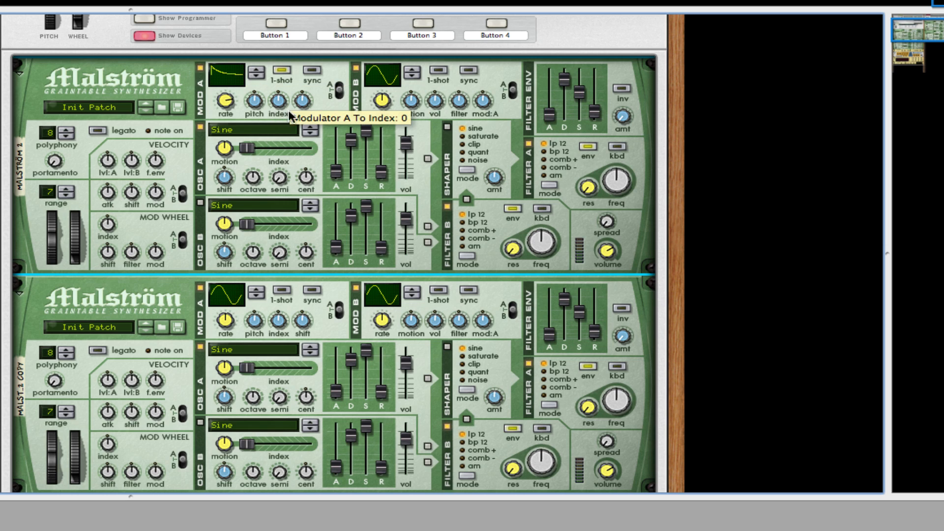
drag(254, 101, 254, 103)
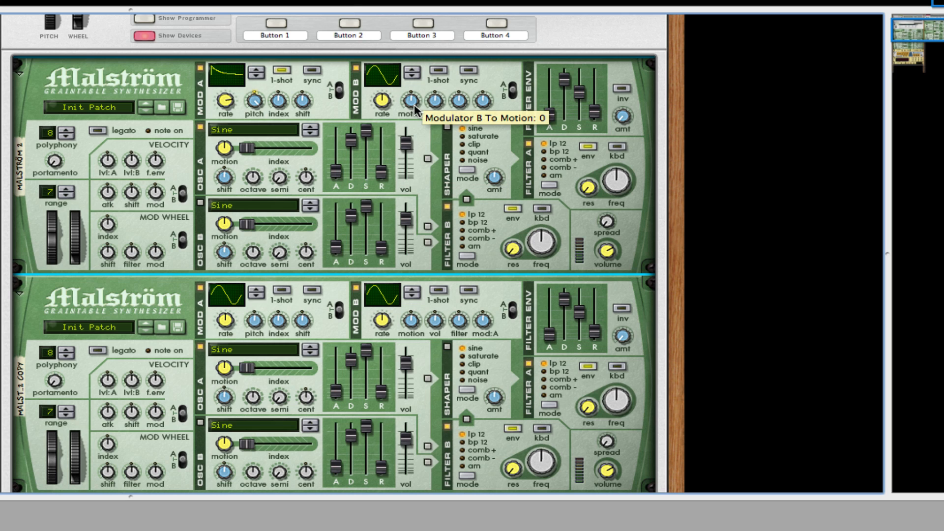
mouse_move(381, 101)
mouse_down()
mouse_move(386, 58)
mouse_move(404, 49)
mouse_move(399, 18)
mouse_move(398, 61)
mouse_up()
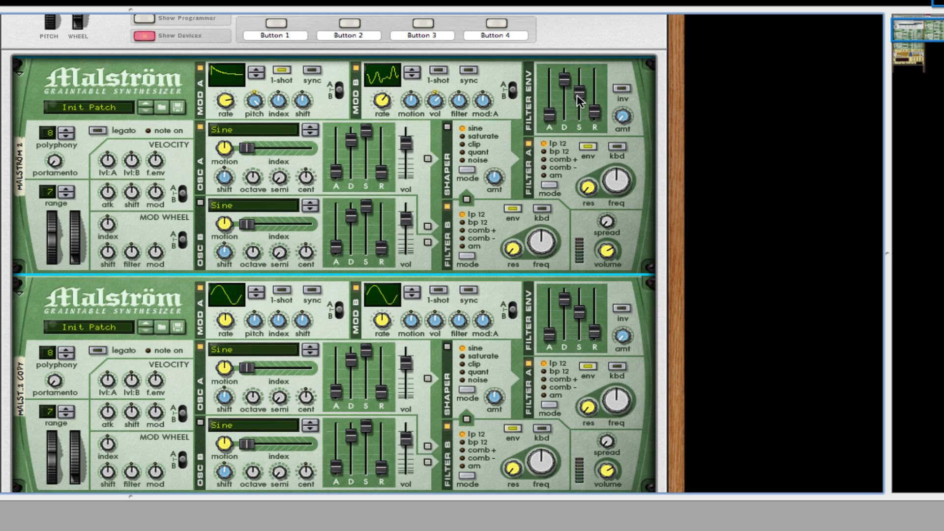
drag(578, 96, 627, 78)
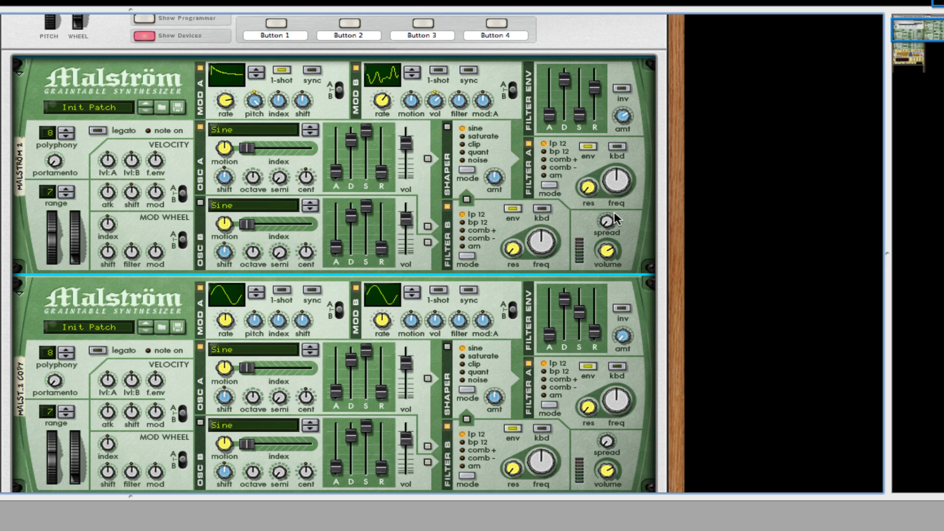
drag(615, 180, 591, 160)
Turn on the first Malström's Shaper, raise its amount, and set its mode to saturate.
click(447, 127)
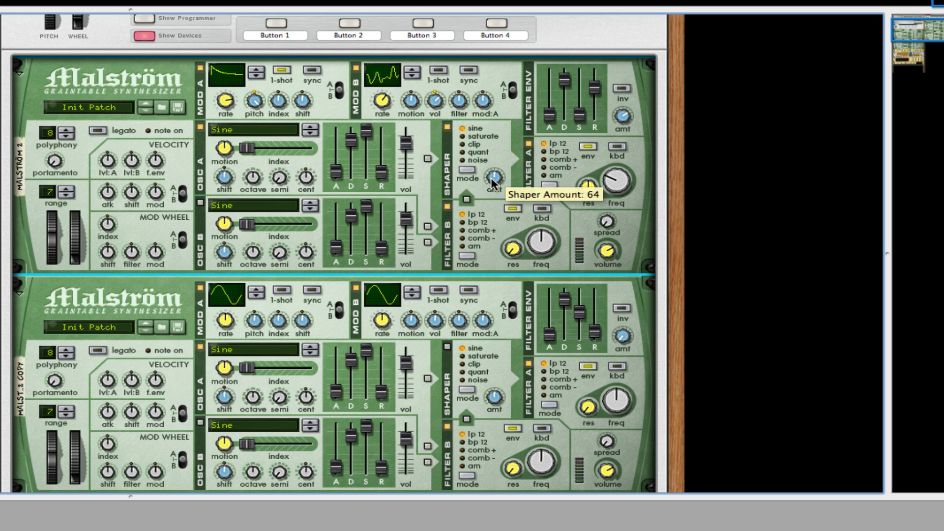
drag(491, 178, 484, 157)
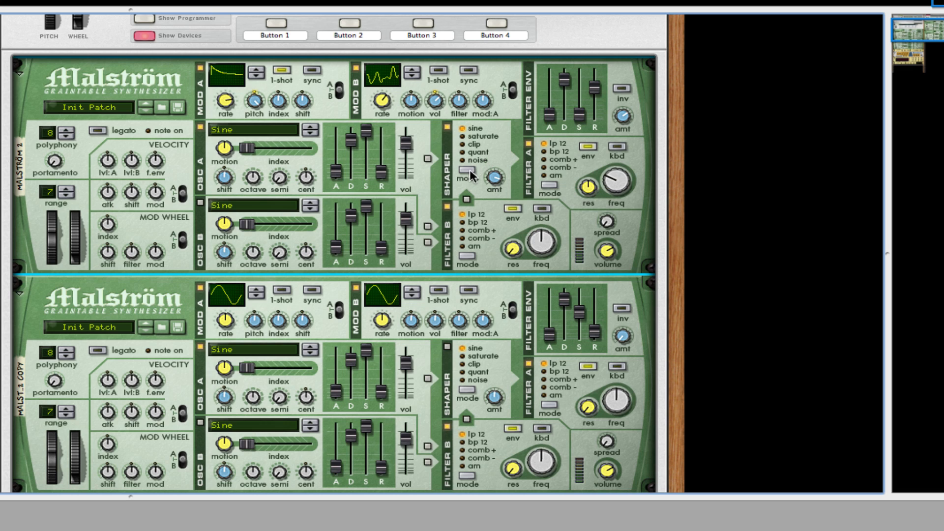
click(468, 169)
Set the first Malström's Oscillator A waveform to Sawtooth*16, lower its octave, and adjust Oscillator B.
scroll(503, 231, down, 3)
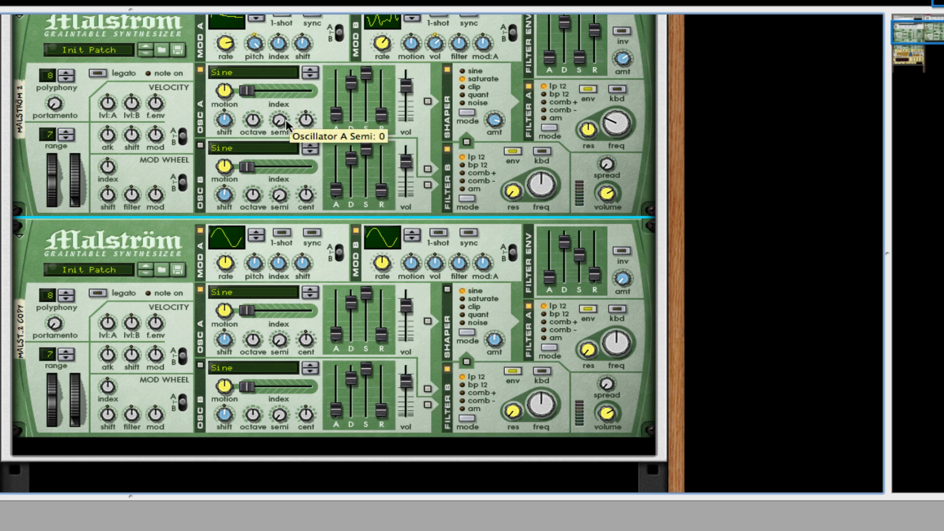
scroll(252, 90, up, 2)
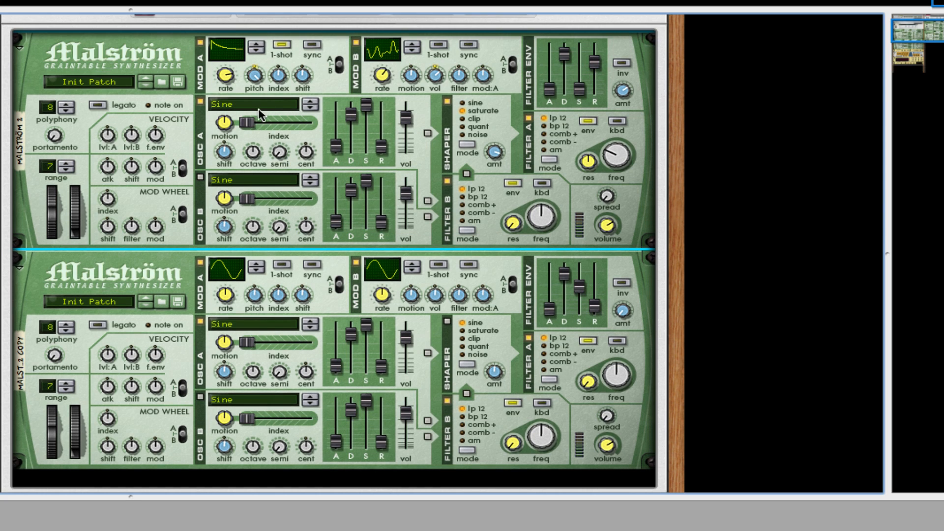
click(257, 107)
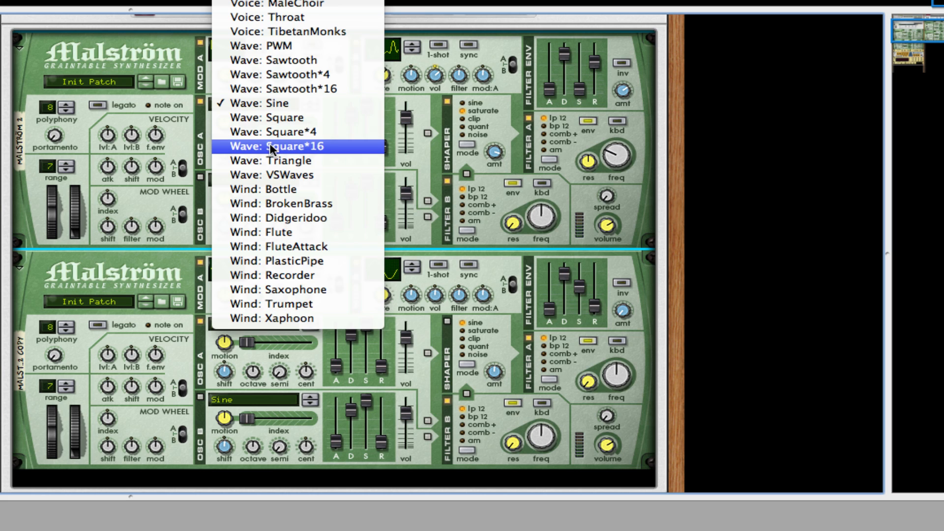
click(288, 78)
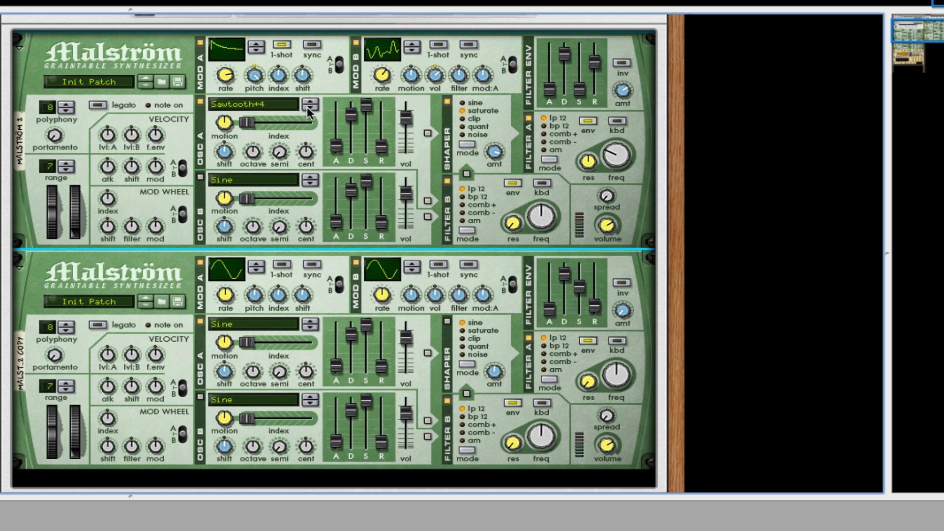
click(307, 107)
drag(252, 152, 257, 165)
click(201, 178)
drag(307, 224, 309, 226)
Adjust the first Malström's velocity and mod wheel modulation amounts.
drag(110, 137, 135, 125)
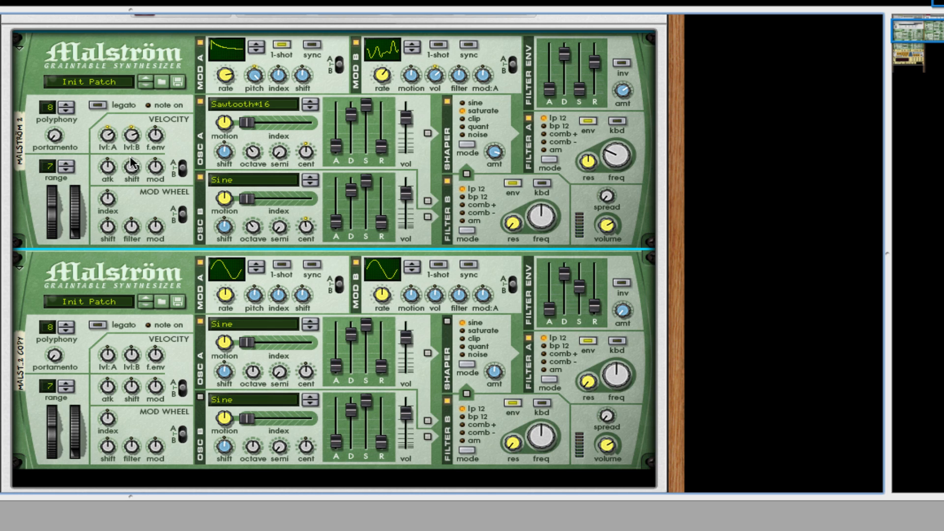
drag(128, 164, 159, 93)
drag(108, 227, 105, 223)
Adjust the copied Malström's Mod A rate.
scroll(178, 195, down, 3)
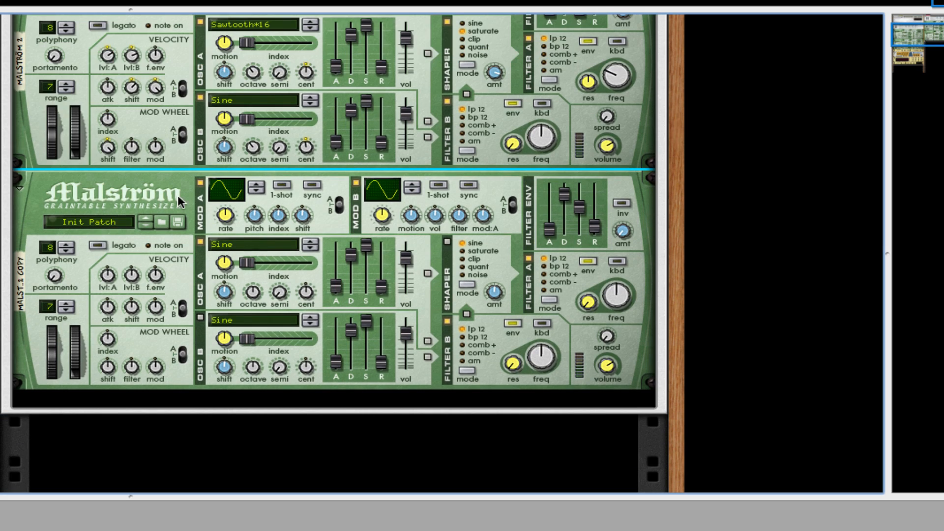
scroll(359, 206, down, 4)
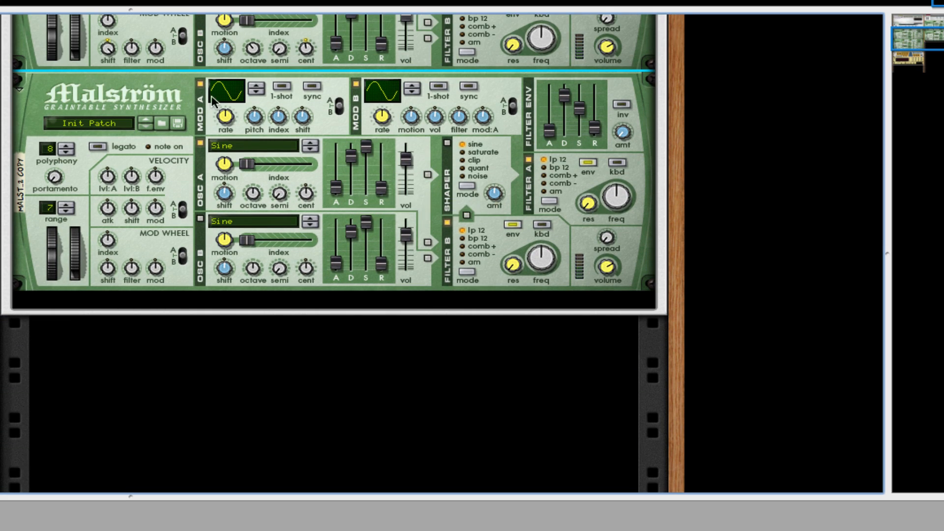
click(228, 104)
drag(227, 105, 257, 117)
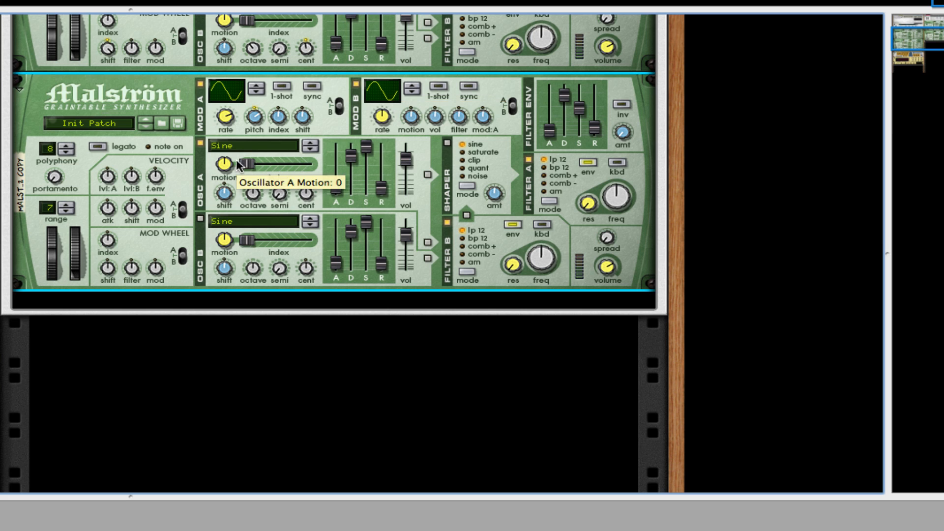
click(245, 142)
scroll(271, 157, up, 10)
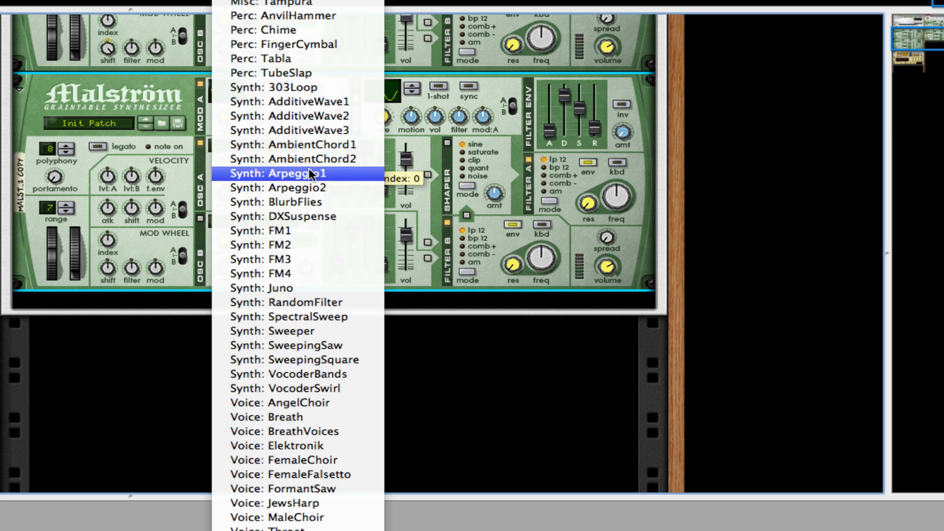
key(Escape)
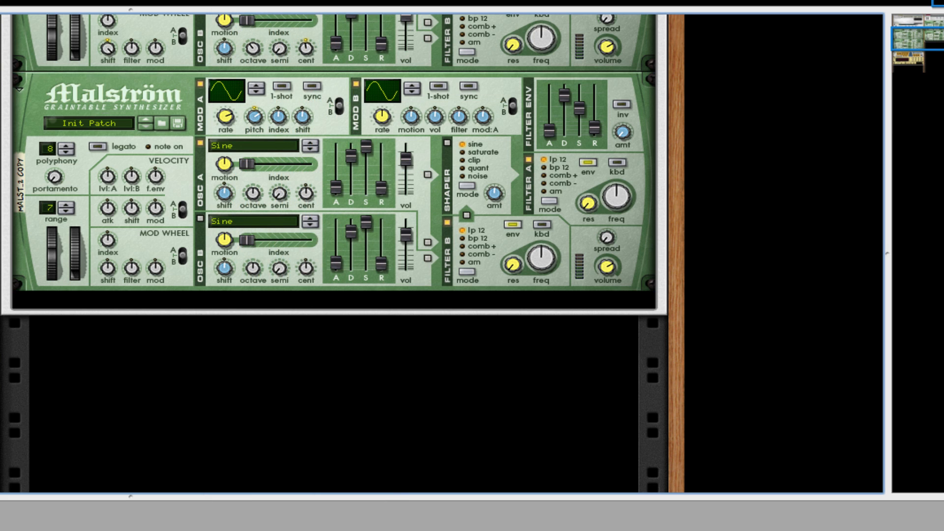
Set the copied Malström's Oscillator A waveform to Drip.
click(249, 143)
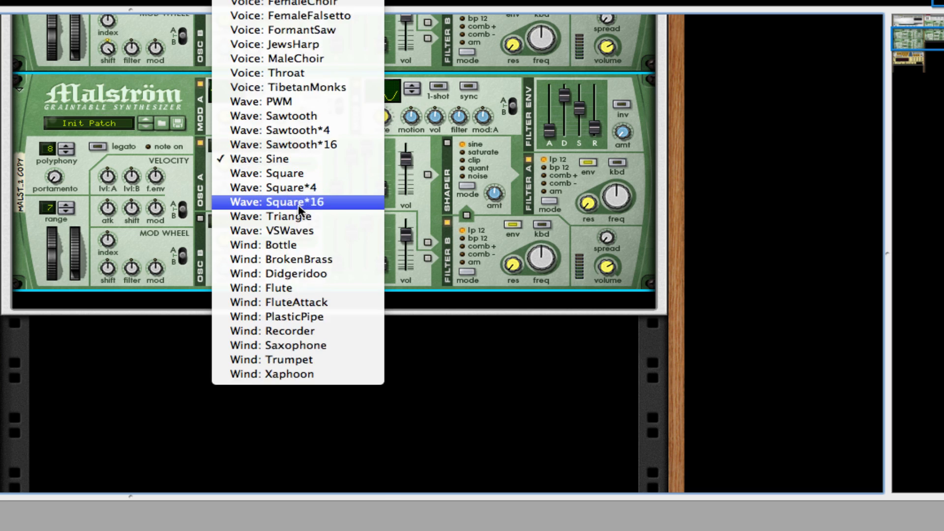
scroll(298, 205, up, 15)
click(270, 52)
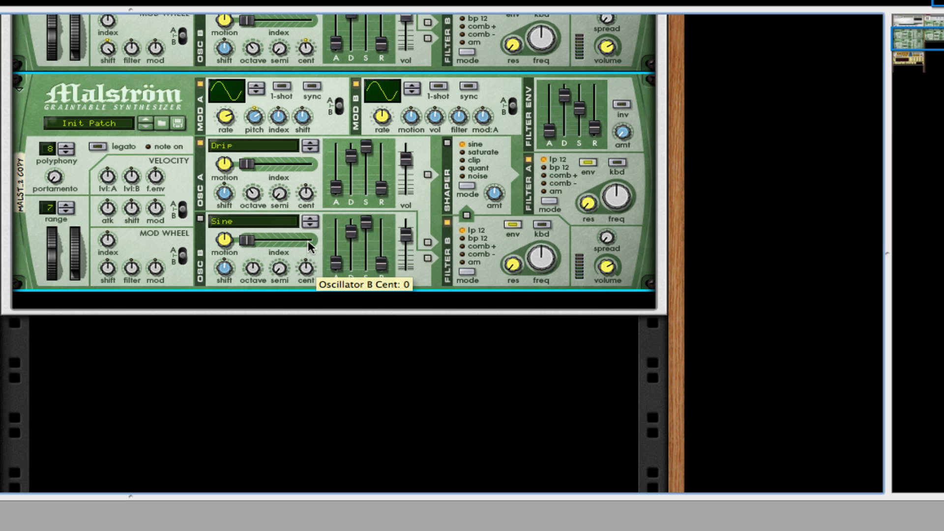
Route the copied Malström's Oscillator A to the Shaper and adjust its filter envelope and filter frequencies.
click(427, 174)
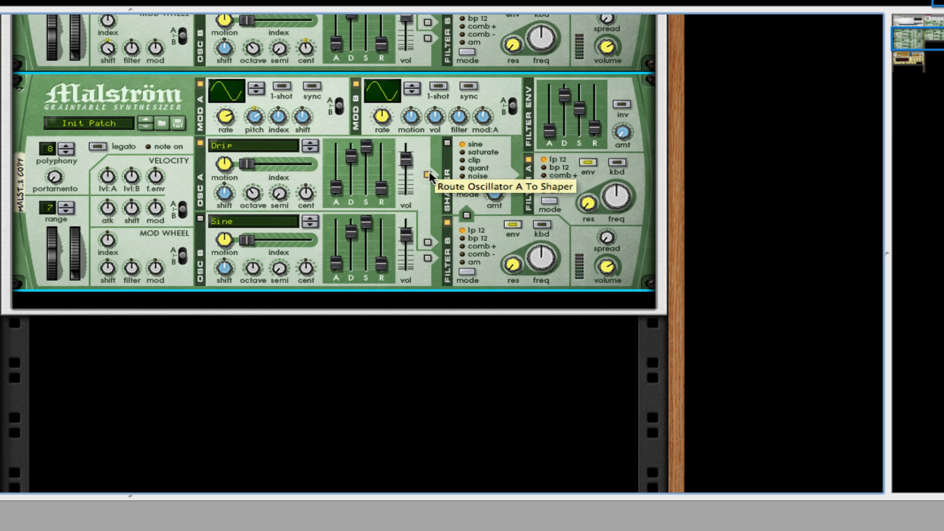
drag(549, 130, 548, 112)
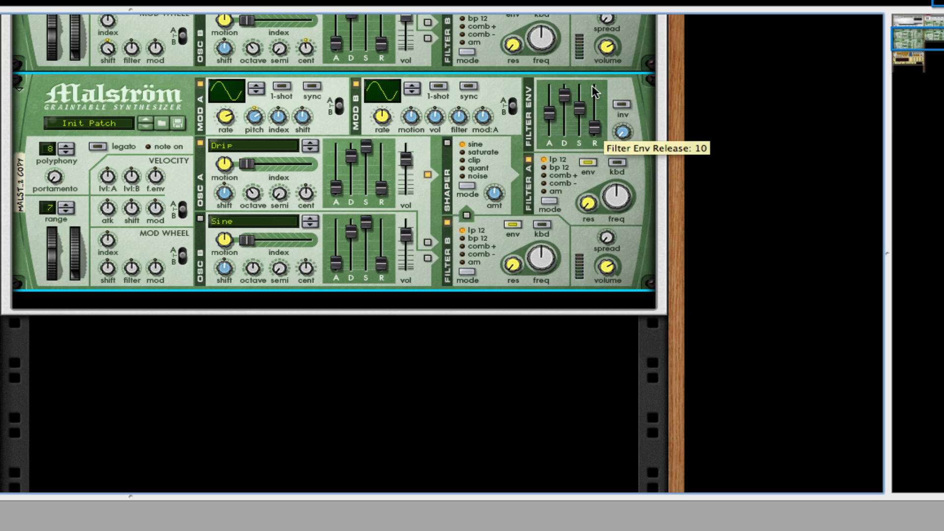
drag(565, 95, 595, 85)
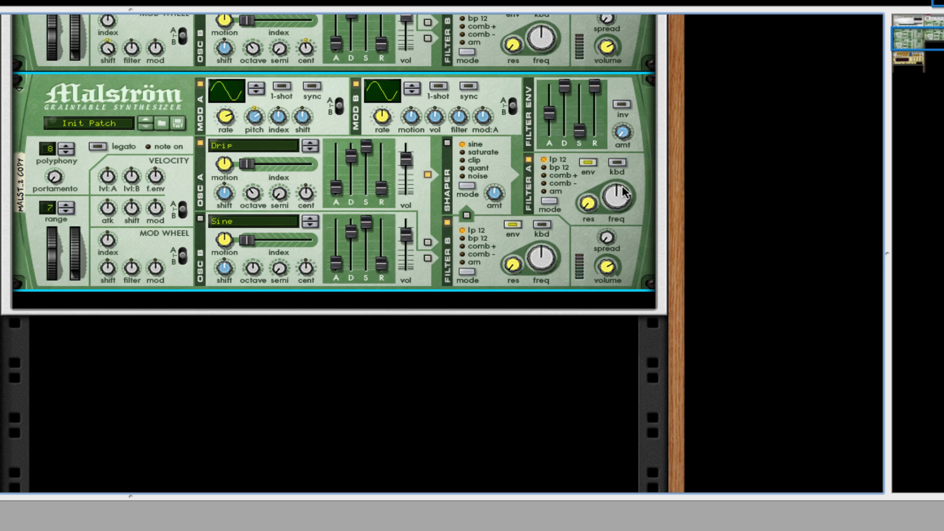
drag(619, 190, 591, 186)
drag(533, 270, 536, 275)
Turn the rack around and rearrange the cabling on the first Malström's main outputs.
scroll(343, 232, down, 1)
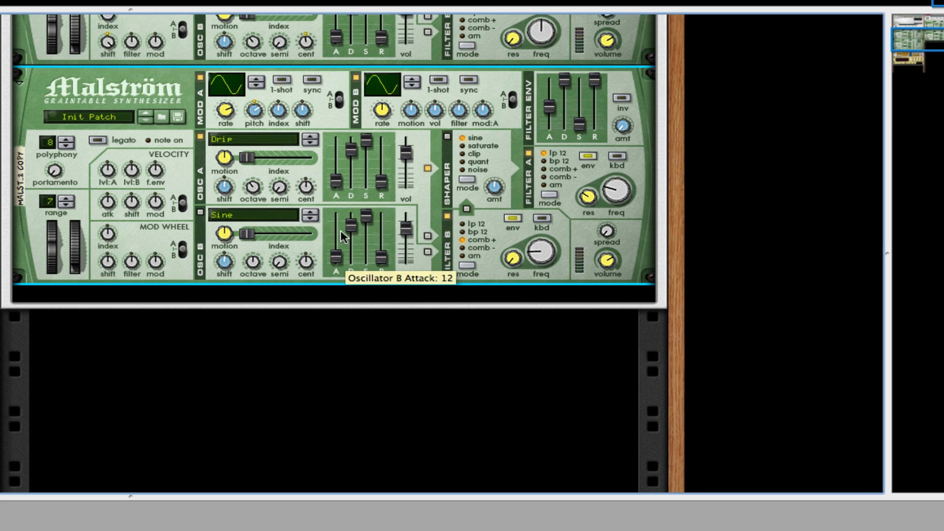
key(Tab)
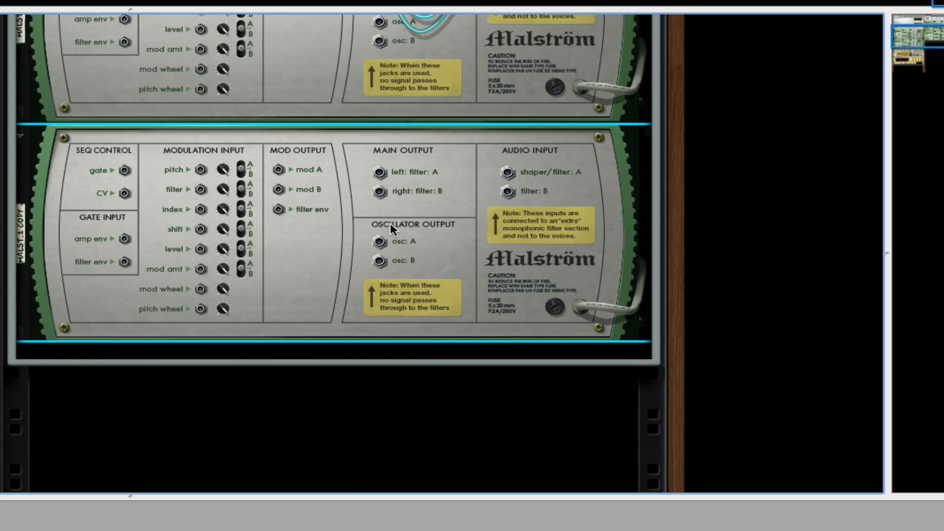
scroll(389, 211, up, 5)
mouse_move(382, 180)
mouse_down()
mouse_move(506, 395)
mouse_move(374, 183)
mouse_move(378, 194)
mouse_up()
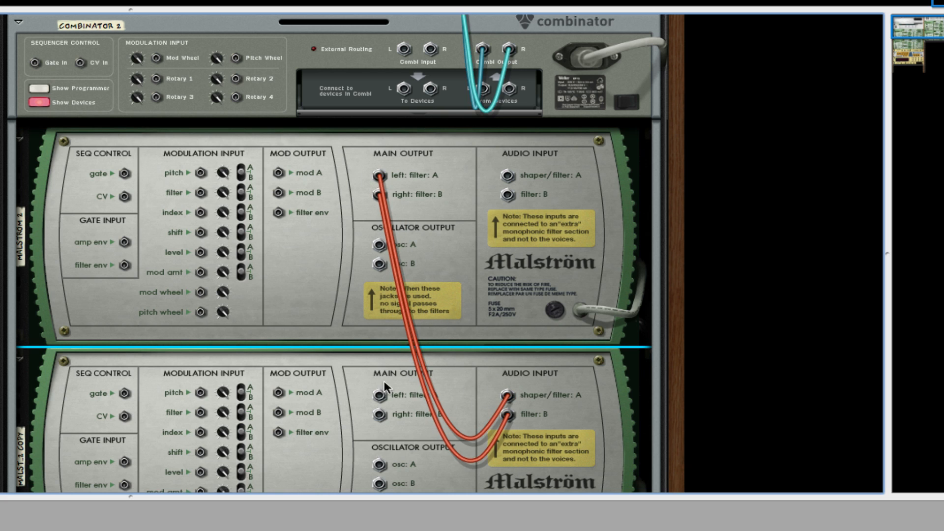
drag(380, 395, 482, 118)
scroll(512, 121, down, 5)
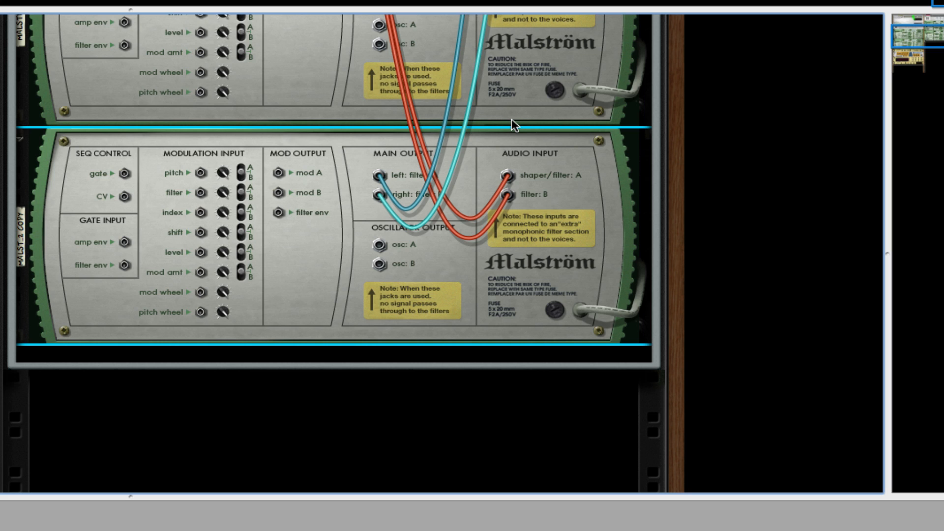
scroll(511, 123, down, 3)
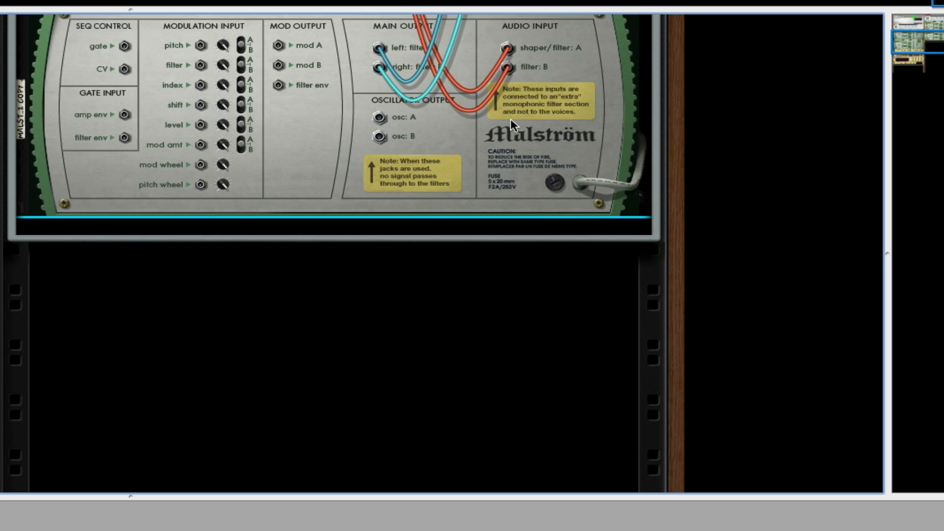
key(Tab)
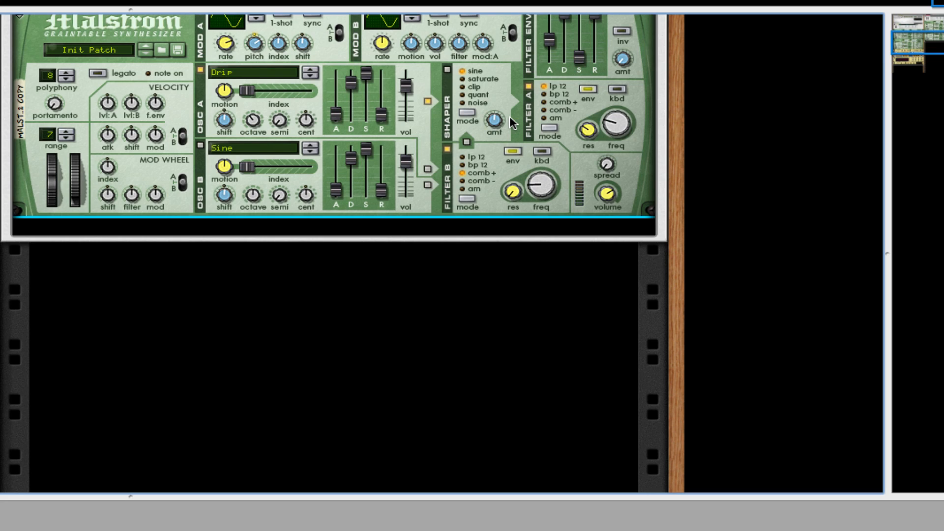
Adjust the copied Malström's velocity filter envelope and shift amounts and its mod wheel index.
scroll(509, 116, up, 2)
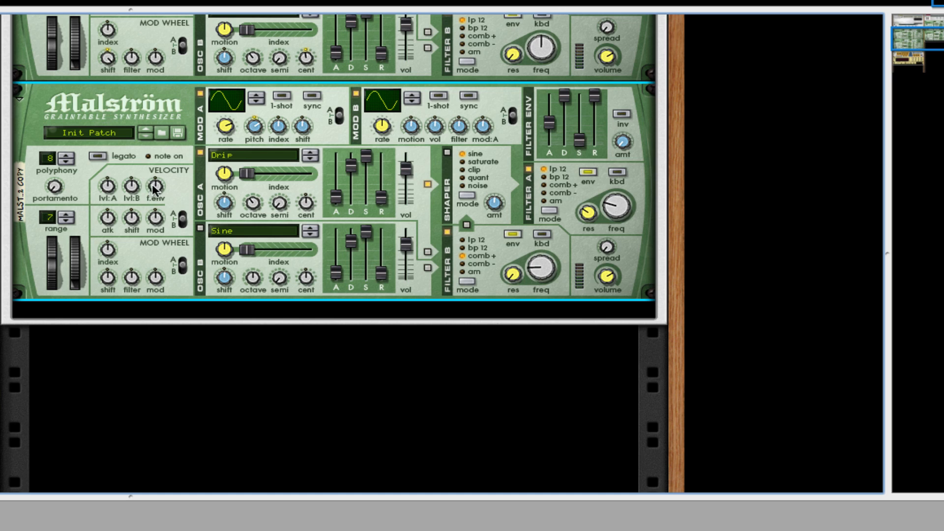
drag(150, 187, 148, 166)
drag(130, 217, 129, 209)
drag(99, 255, 171, 167)
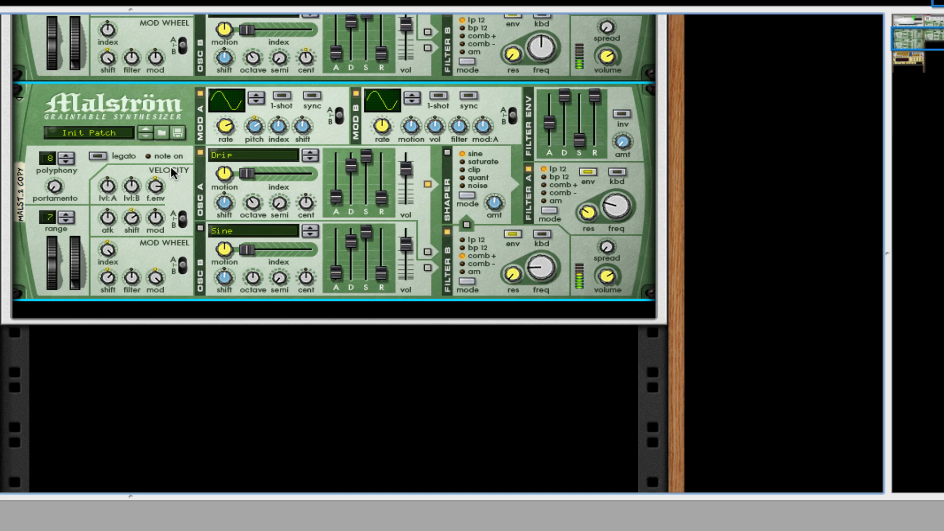
scroll(170, 166, up, 3)
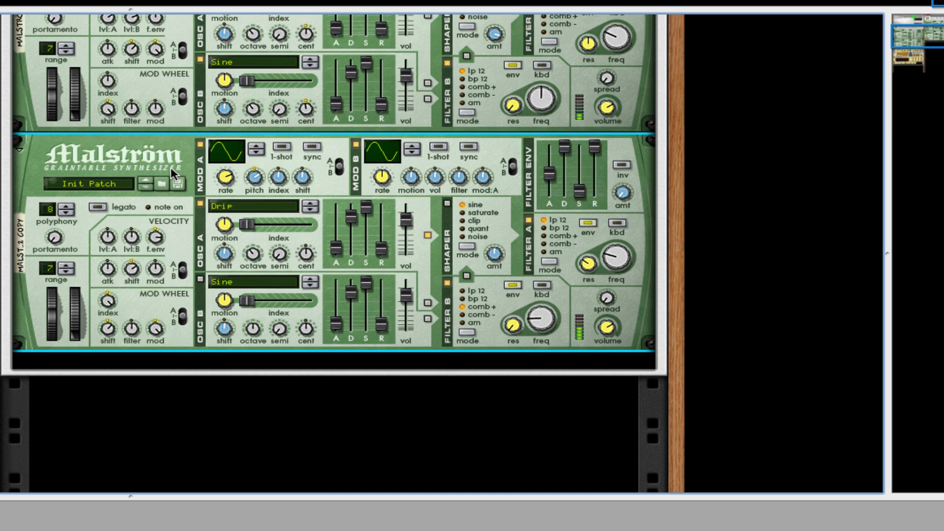
scroll(170, 167, down, 14)
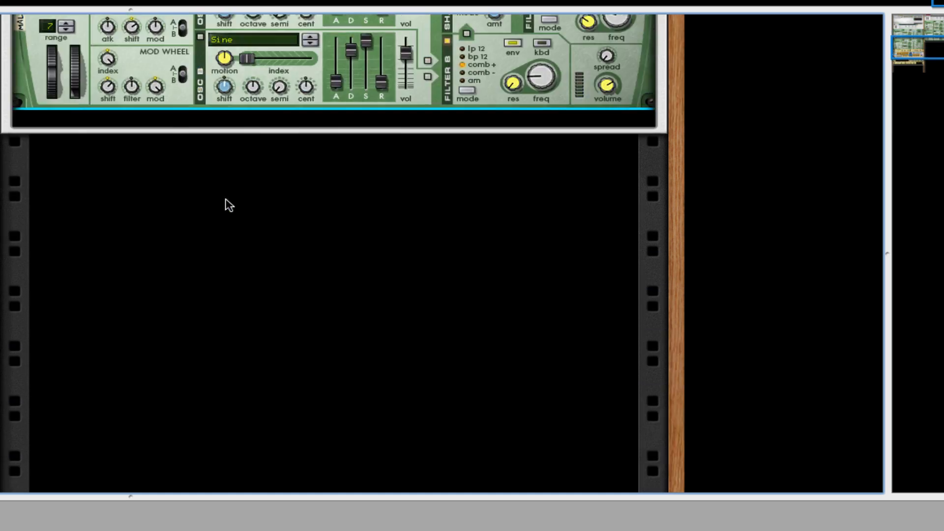
scroll(138, 179, up, 11)
right_click(187, 291)
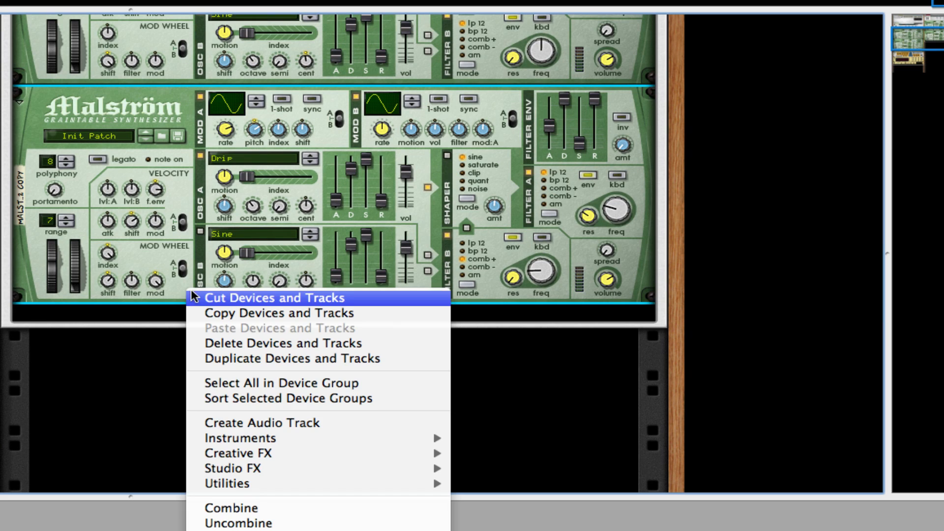
mouse_move(438, 470)
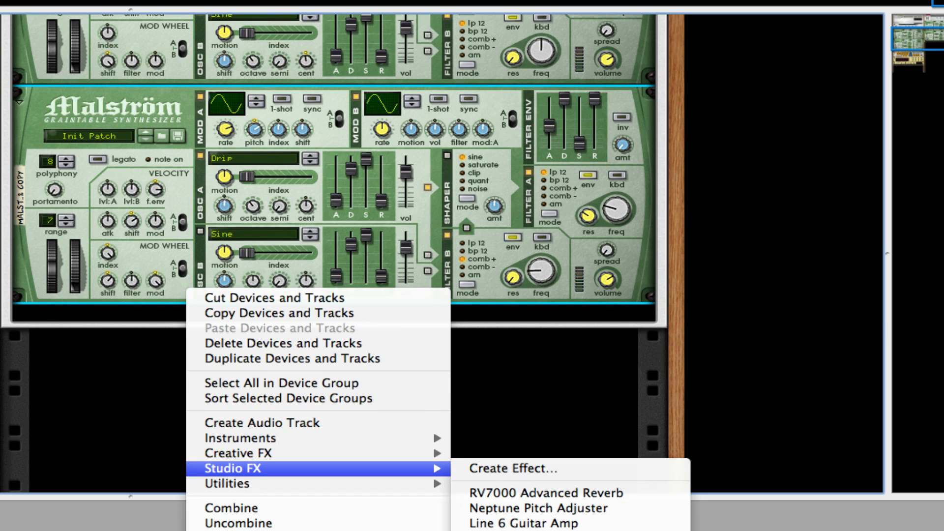
click(123, 268)
Add an MClass Compressor below the copied Malström inside the Combinator.
scroll(123, 270, down, 9)
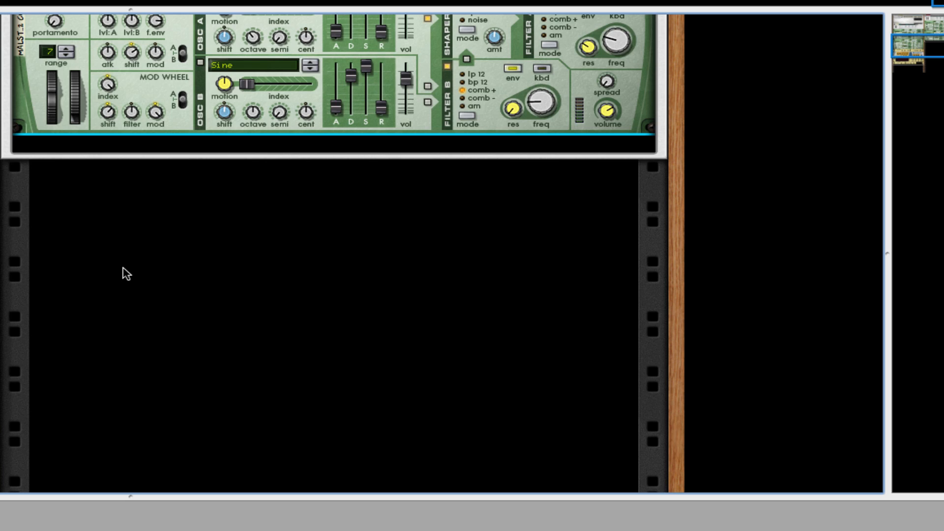
scroll(123, 270, up, 11)
right_click(192, 325)
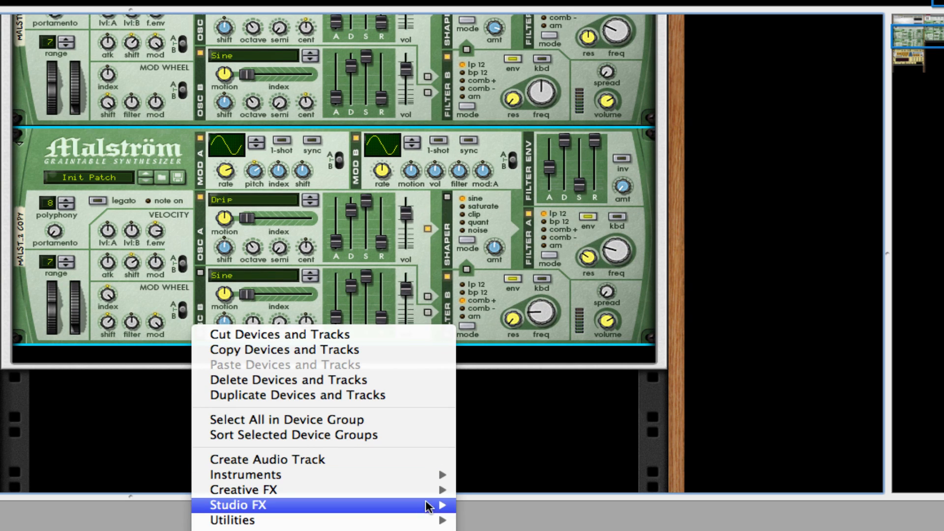
mouse_move(432, 506)
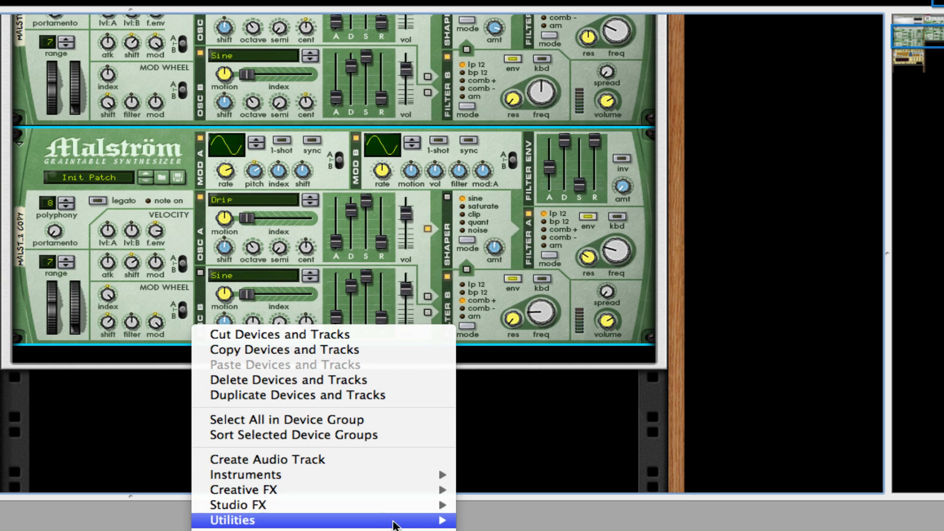
mouse_move(382, 521)
mouse_move(390, 506)
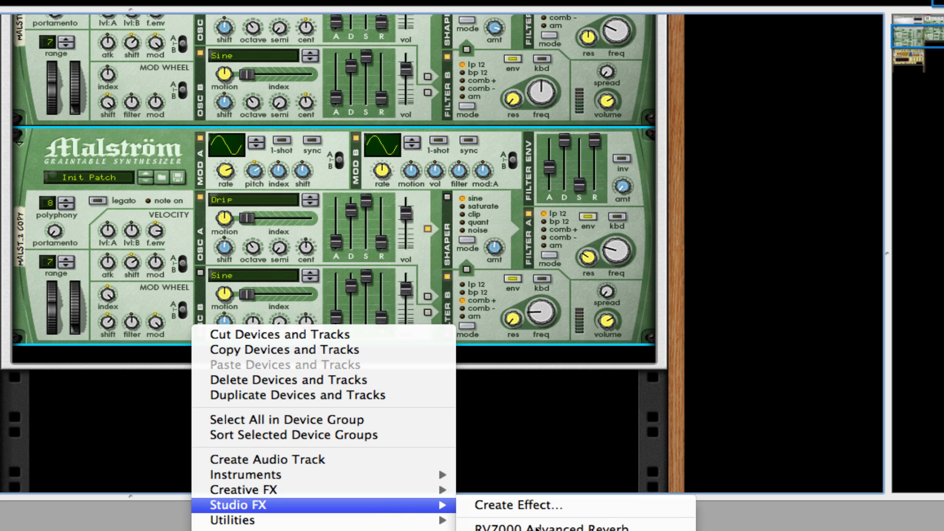
click(531, 530)
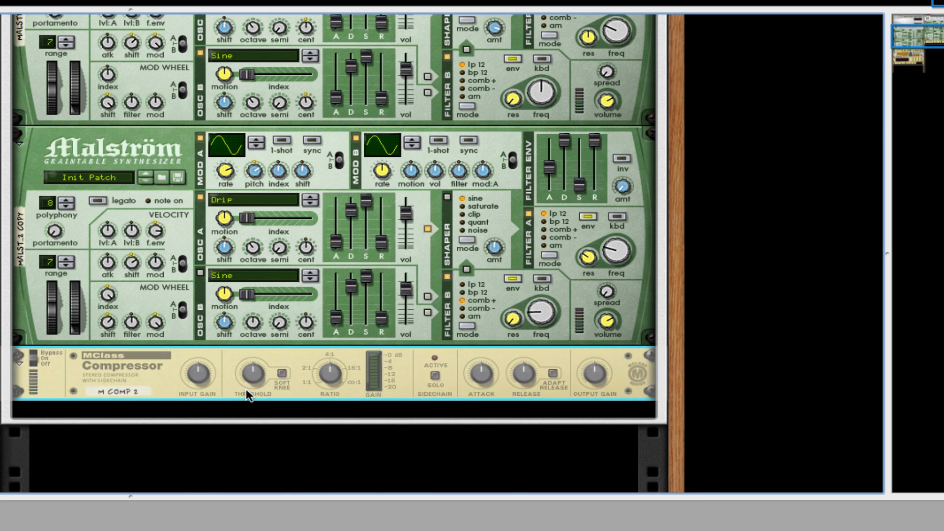
Add a Scream 4 effect below the compressor.
right_click(247, 388)
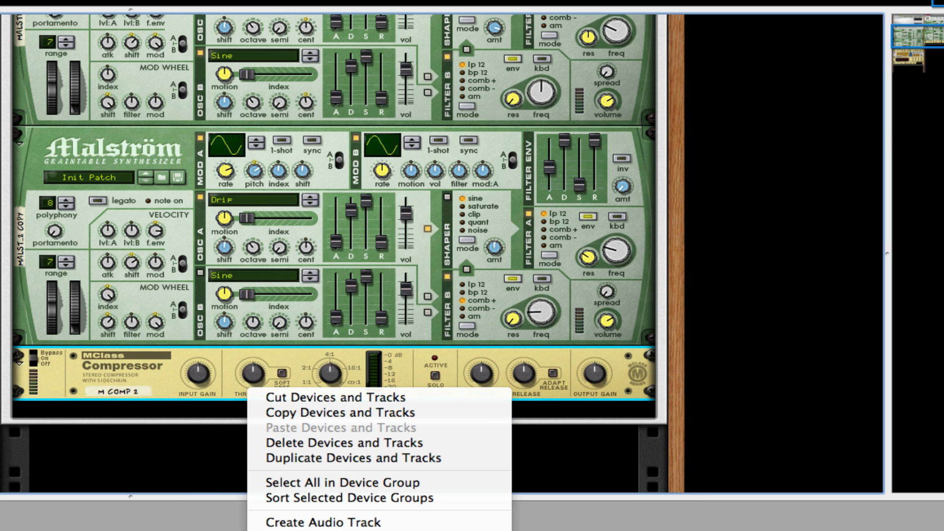
click(531, 530)
scroll(271, 396, down, 6)
scroll(275, 331, up, 1)
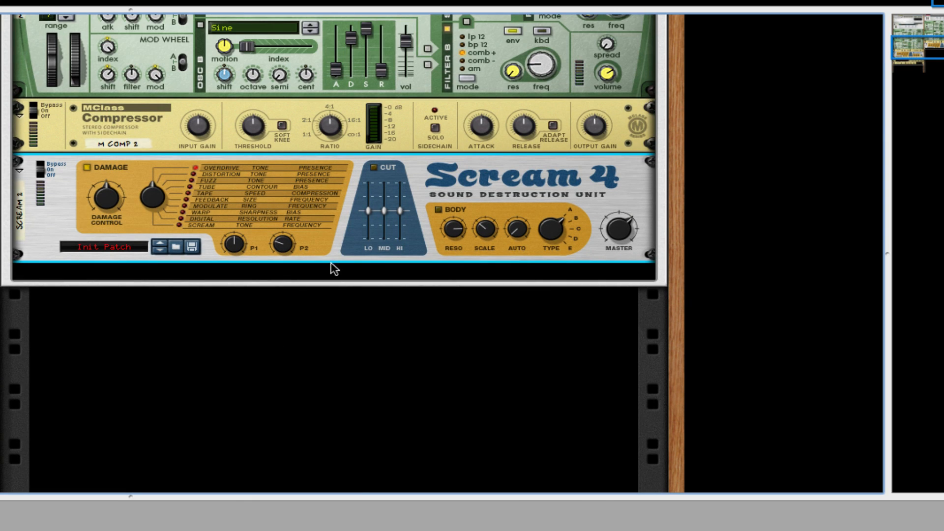
Add an MClass Equalizer below the Scream 4.
right_click(334, 269)
mouse_move(526, 417)
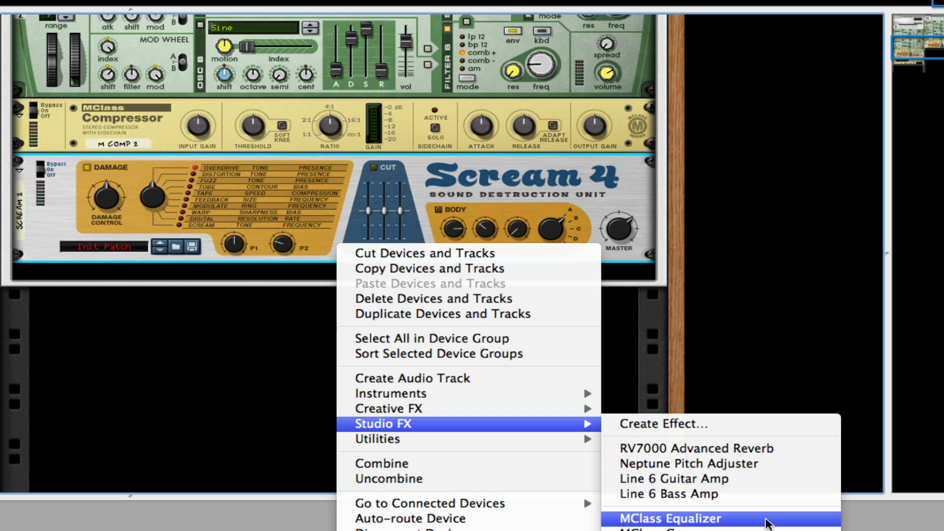
click(765, 524)
Add an MClass Maximizer below the equalizer.
right_click(362, 293)
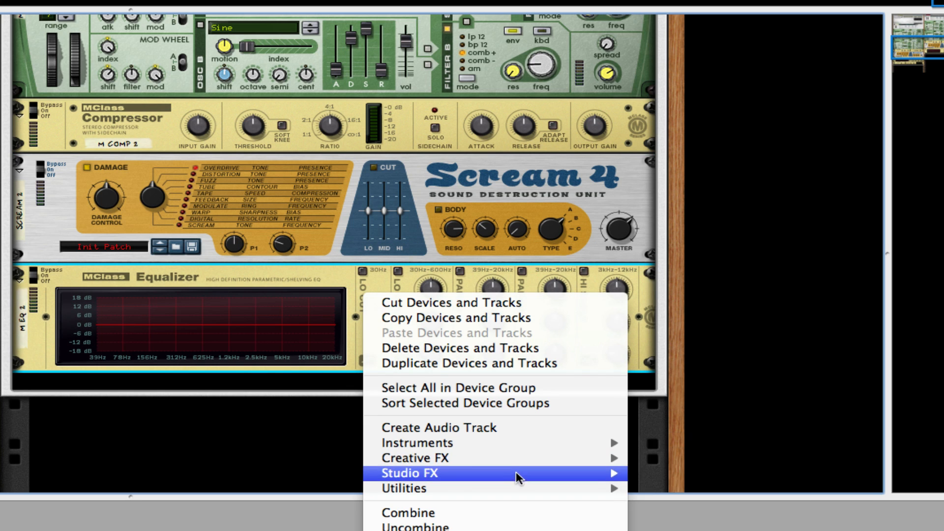
mouse_move(569, 476)
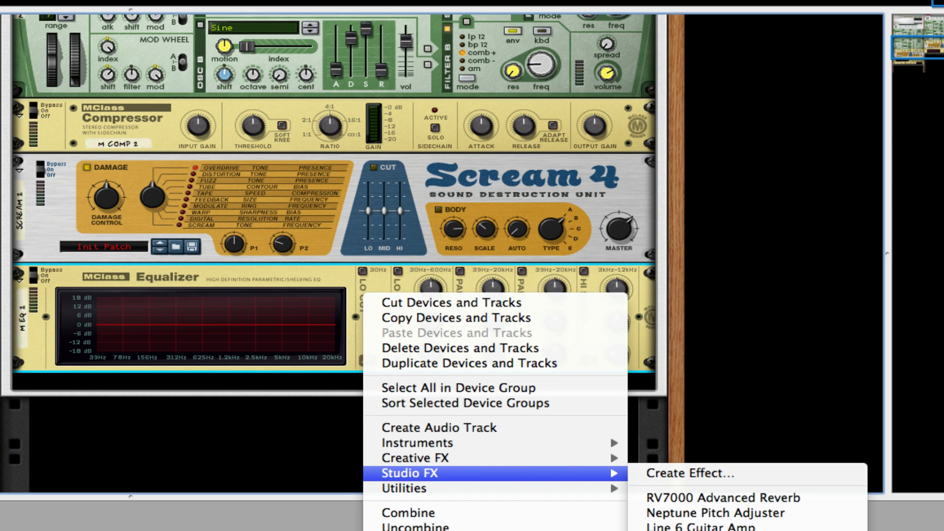
click(738, 530)
scroll(379, 253, up, 4)
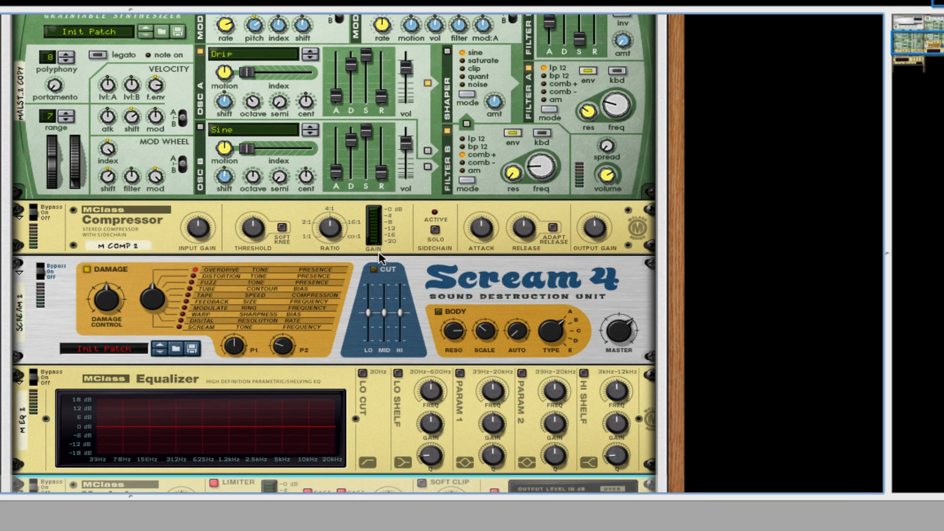
scroll(378, 257, down, 1)
Adjust the compressor's threshold, ratio, input gain, attack and output gain.
drag(253, 222, 257, 233)
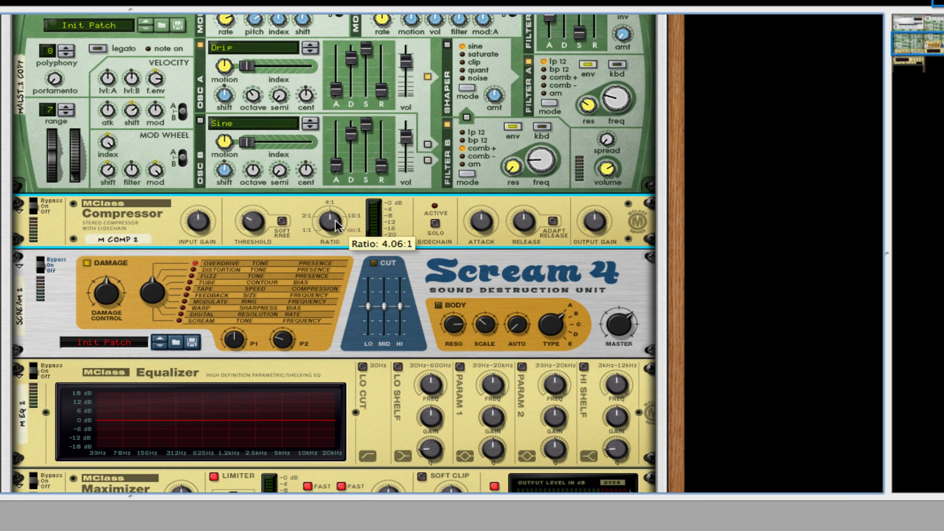
mouse_move(332, 223)
mouse_down()
mouse_move(328, 213)
mouse_move(327, 221)
mouse_up()
drag(187, 224, 188, 214)
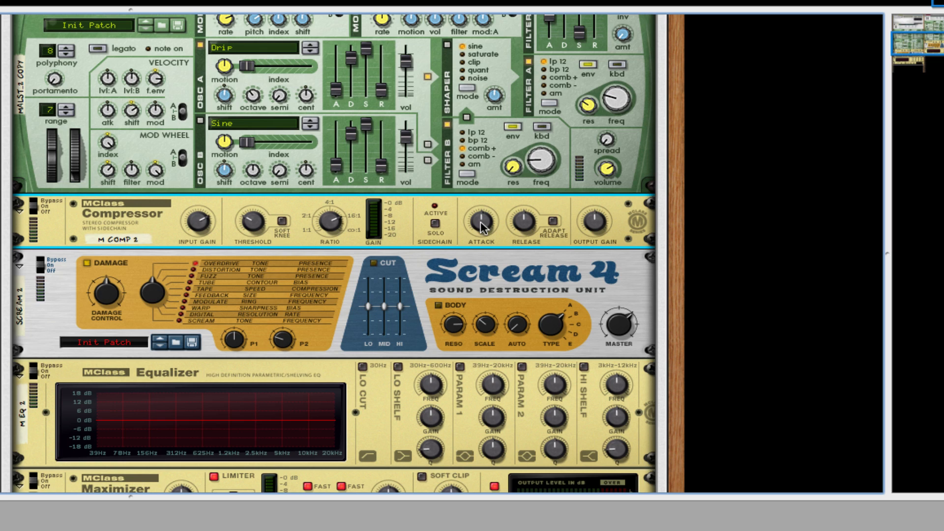
drag(486, 221, 529, 217)
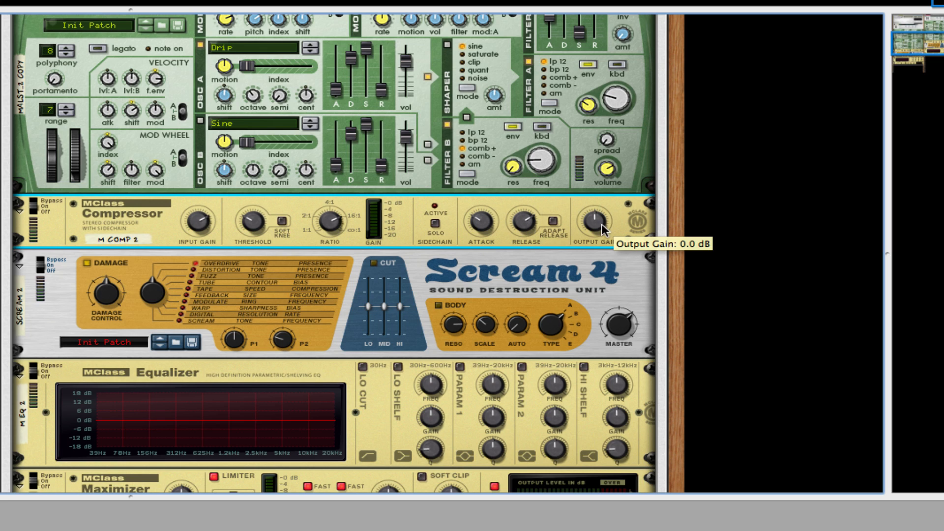
drag(594, 226, 603, 224)
drag(602, 223, 597, 227)
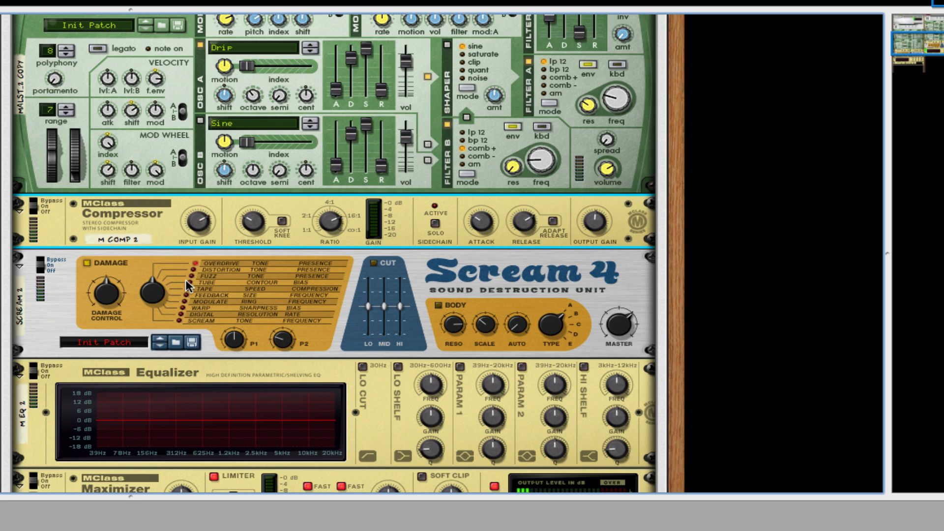
Choose a Scream 4 damage type and adjust its damage control and P2 knobs.
scroll(189, 280, down, 1)
drag(166, 284, 165, 269)
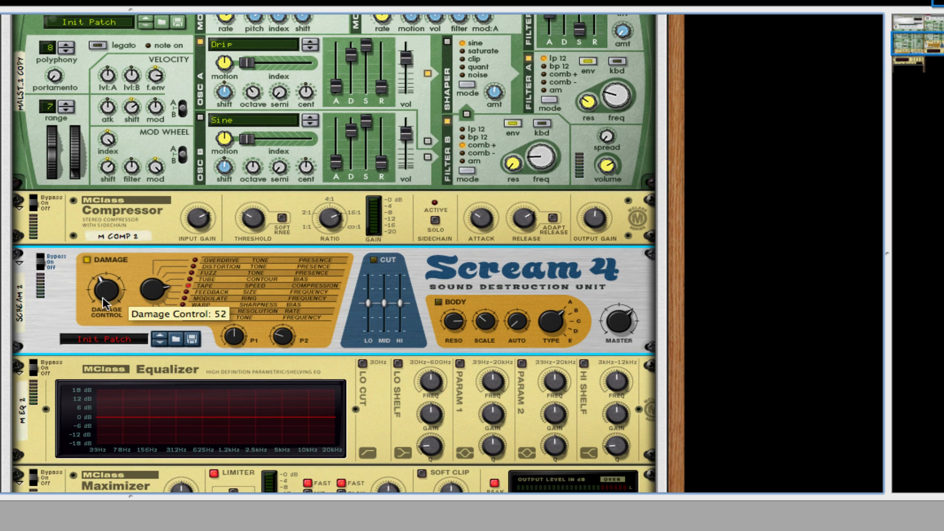
drag(103, 297, 103, 302)
scroll(314, 280, down, 5)
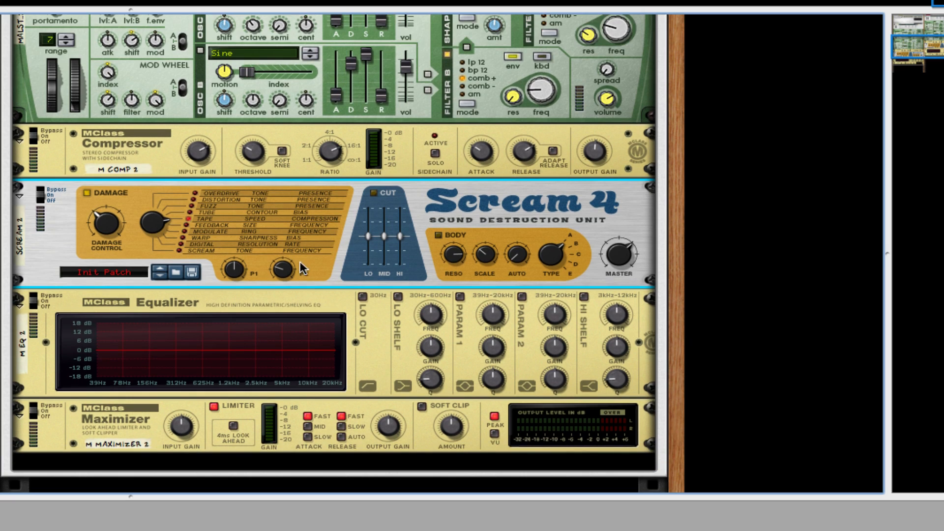
drag(300, 263, 300, 254)
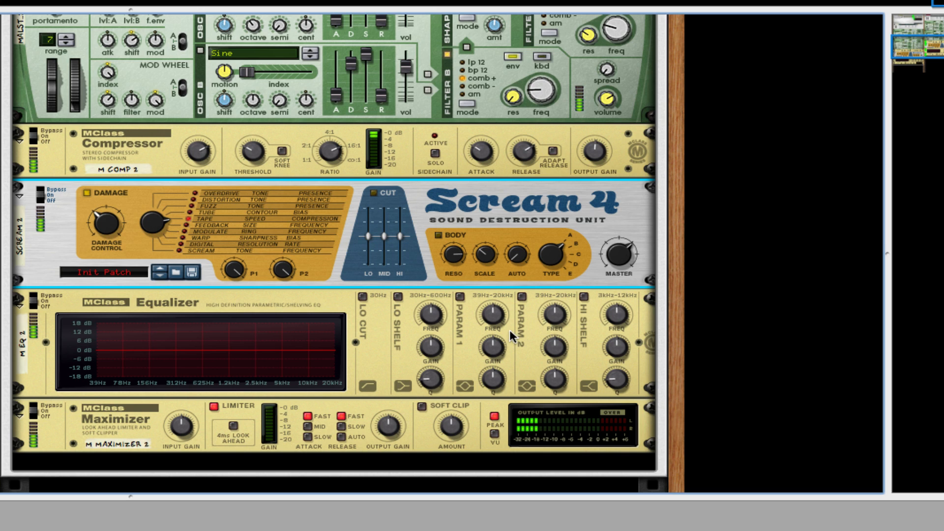
Enable the equalizer's lo cut, low shelf and Parametric 1 bands, and shape Parametric 1 into a narrow cut.
scroll(496, 315, down, 1)
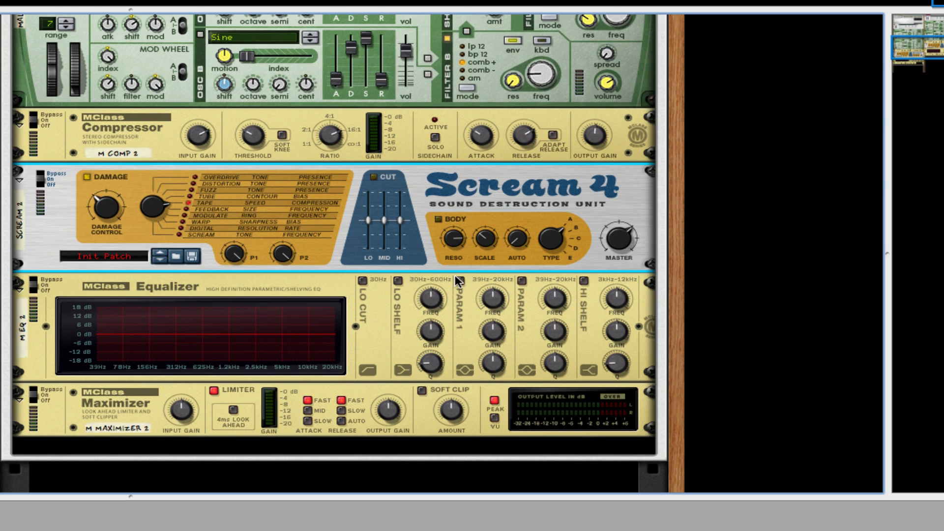
click(398, 280)
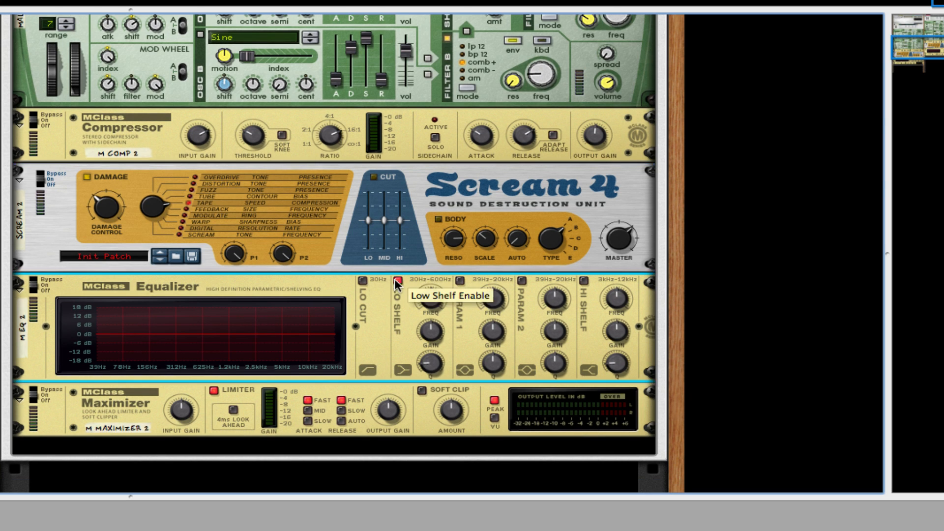
click(361, 280)
click(461, 280)
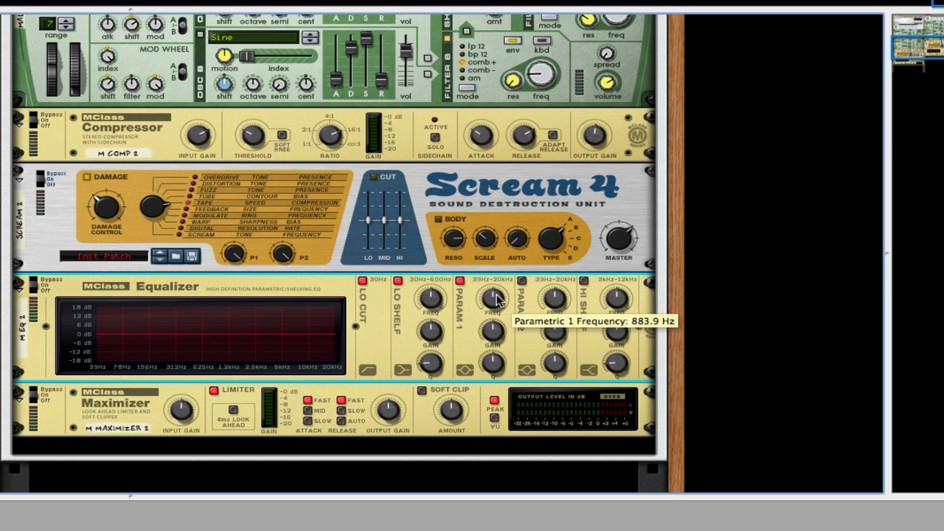
drag(493, 299, 493, 358)
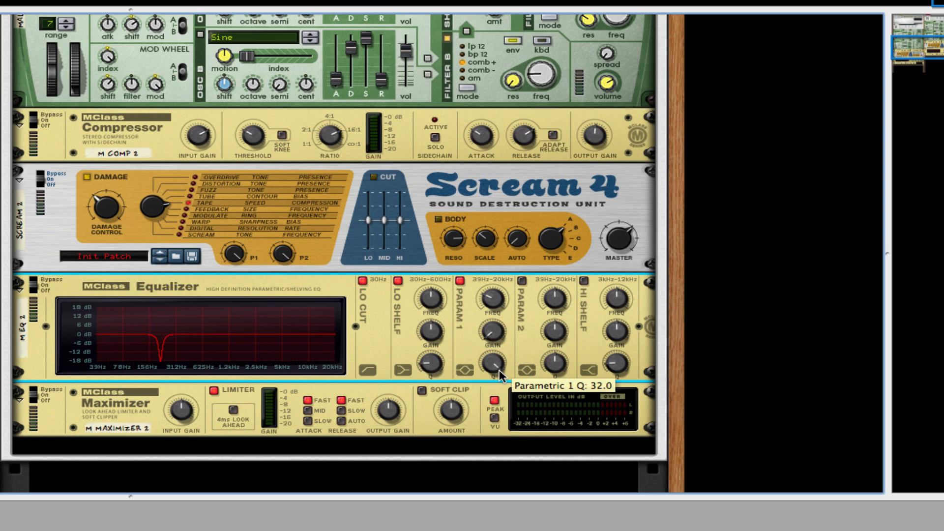
Enable the equalizer's Parametric 2 band as a second narrow cut, then enable the hi shelf and lower its frequency.
drag(547, 283, 543, 281)
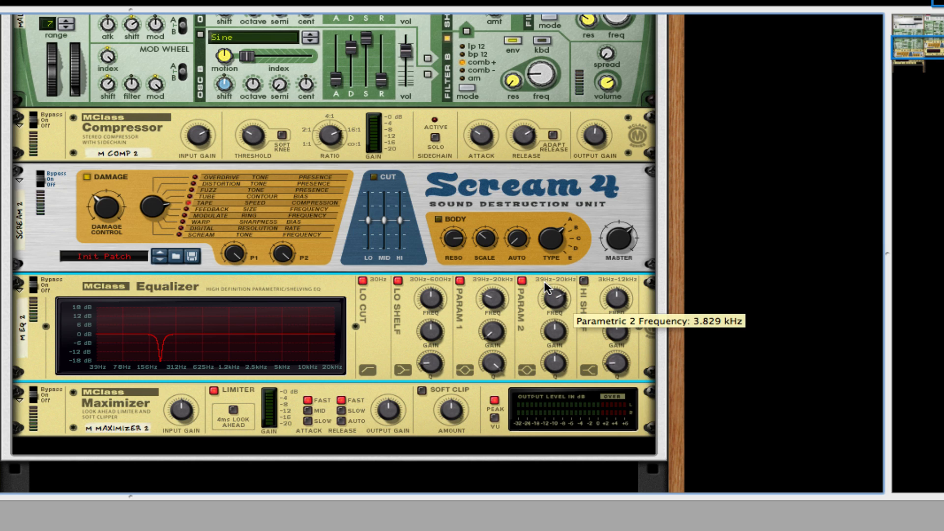
drag(544, 339, 563, 358)
click(583, 281)
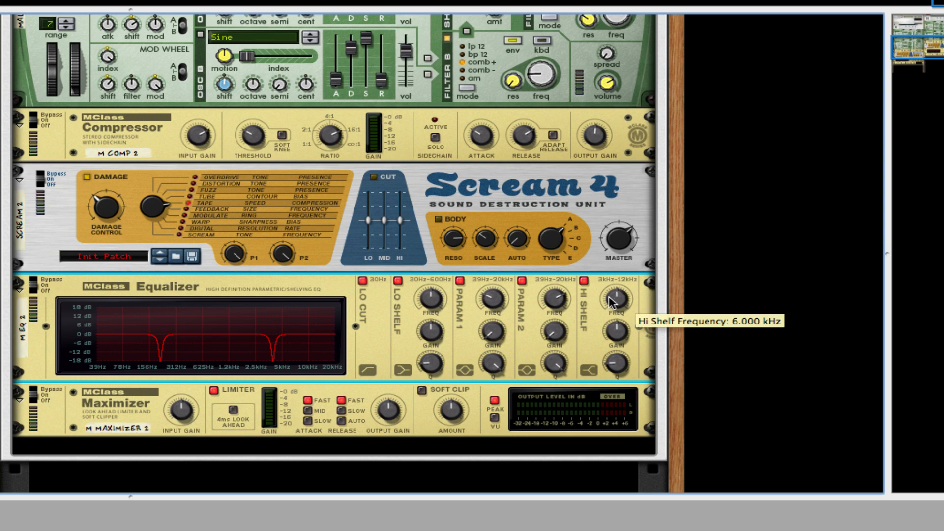
drag(617, 299, 616, 331)
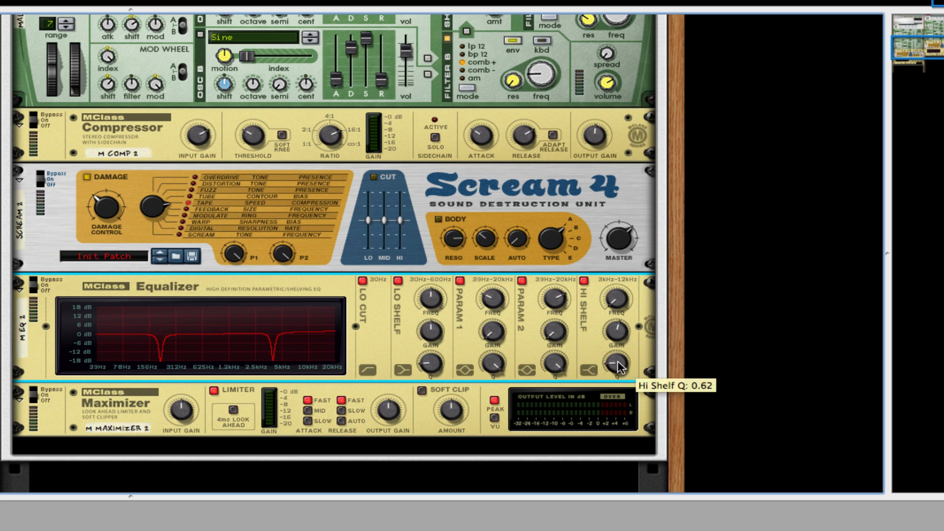
scroll(560, 319, down, 5)
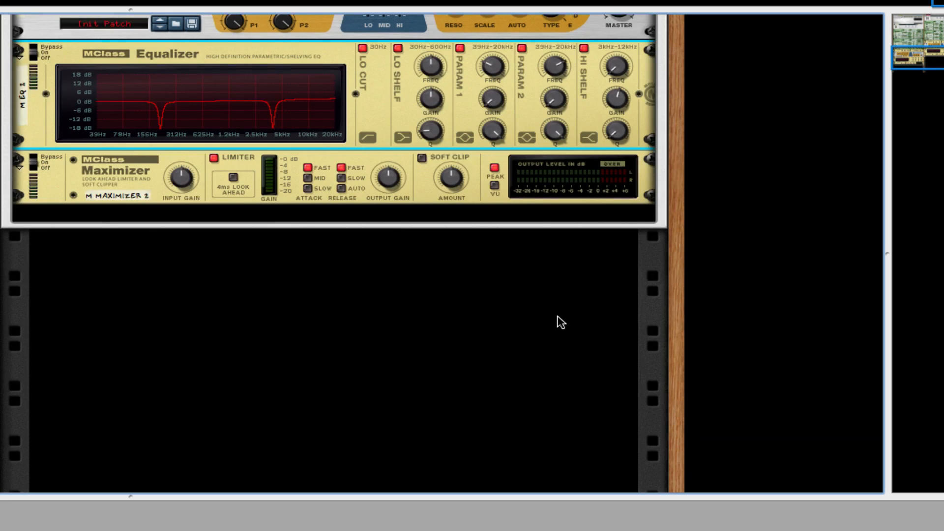
Configure the maximizer: enable soft clip and raise its amount, turn the limiter off and enable 4 ms look-ahead.
scroll(560, 319, up, 3)
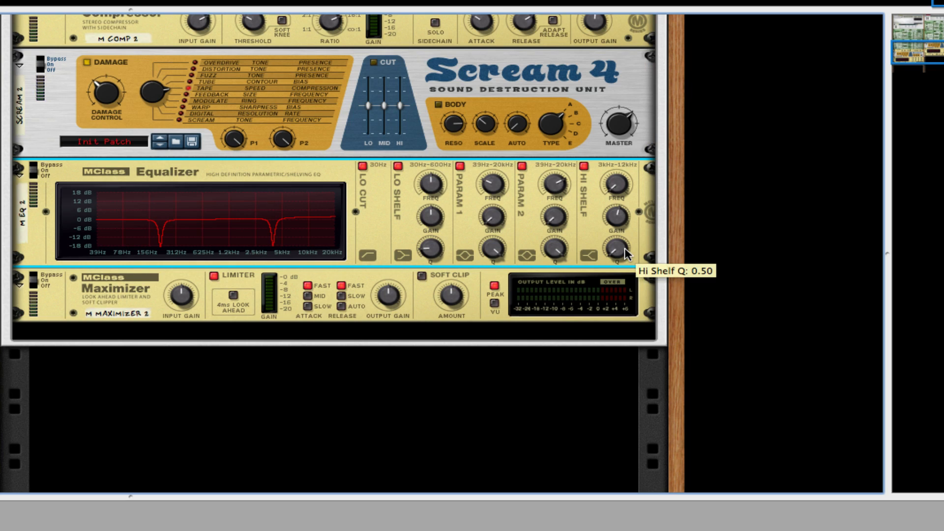
click(421, 278)
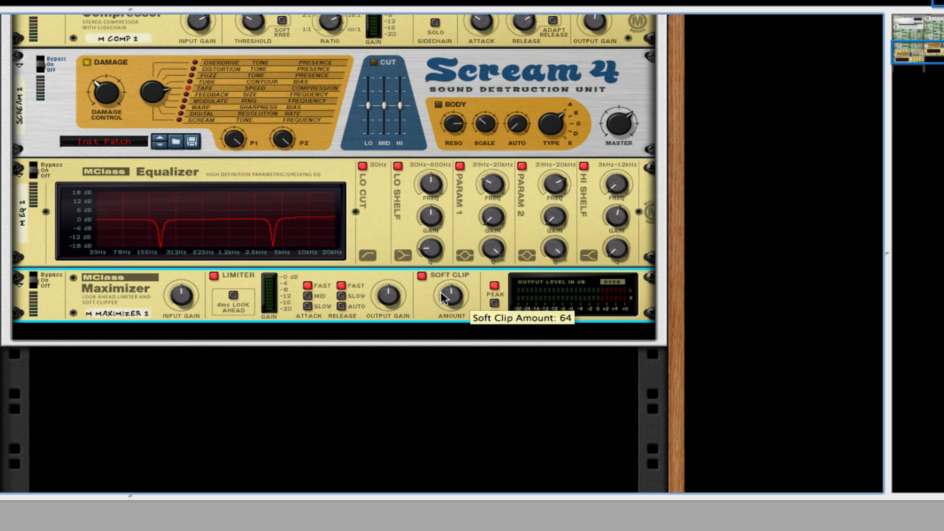
drag(451, 295, 445, 217)
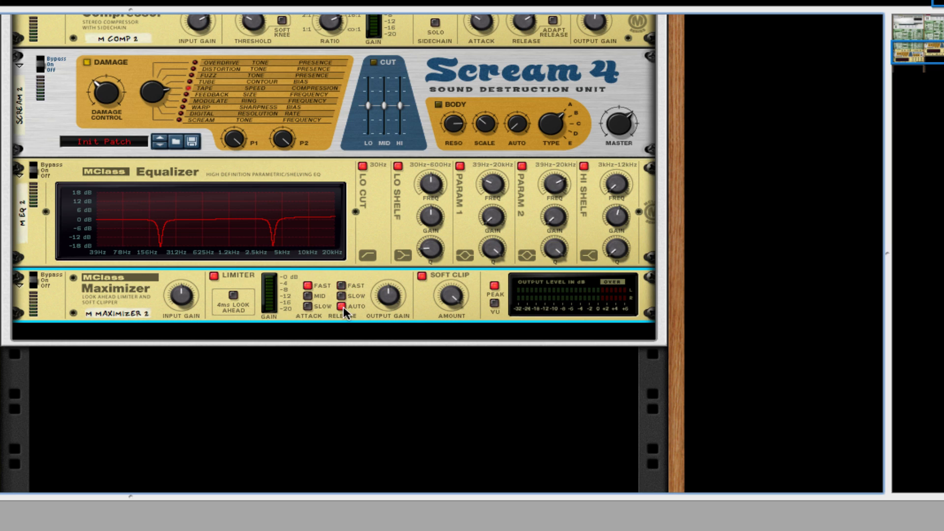
click(214, 275)
click(233, 295)
Review the oscillator and filter settings of both Malström synths.
scroll(387, 327, up, 10)
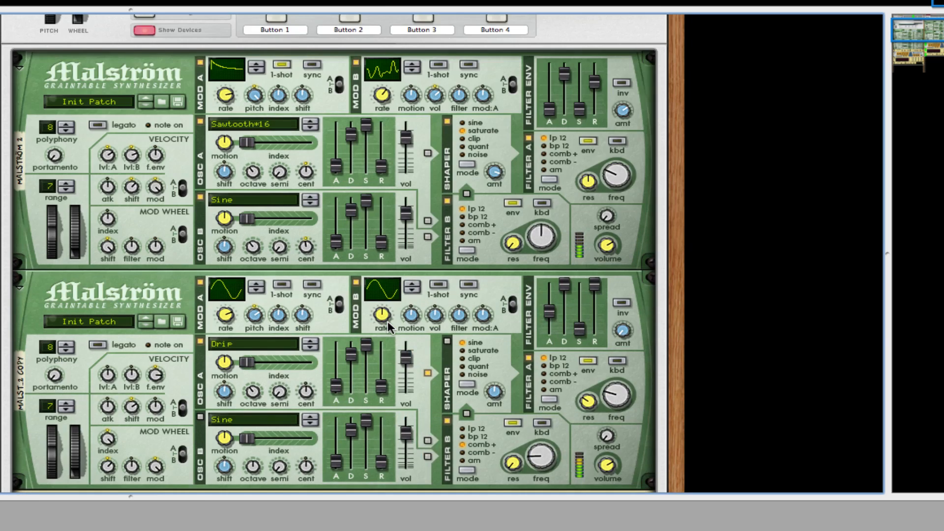
scroll(388, 323, up, 1)
scroll(388, 322, down, 10)
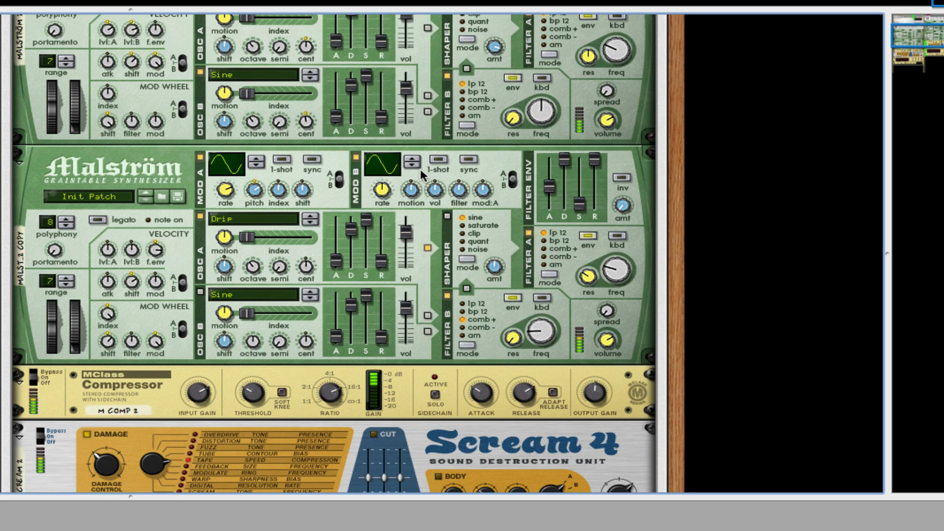
scroll(420, 172, up, 4)
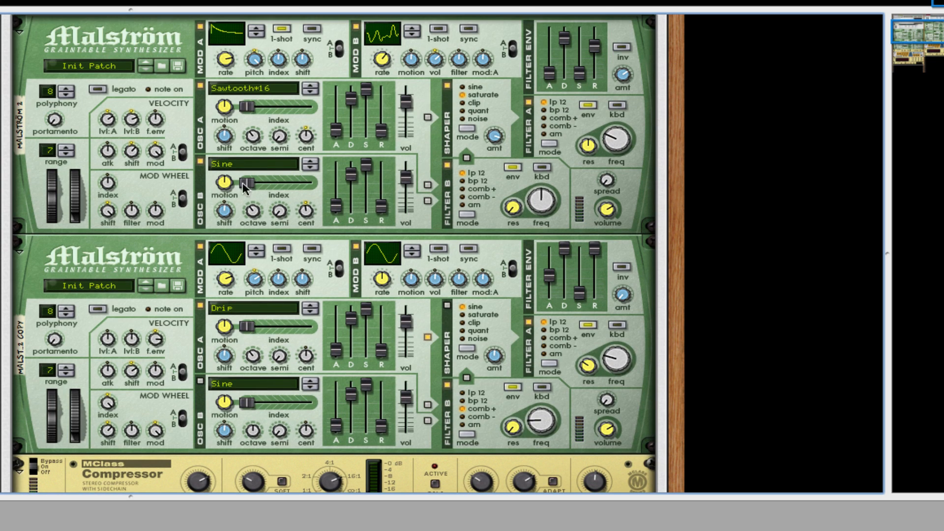
scroll(334, 253, down, 3)
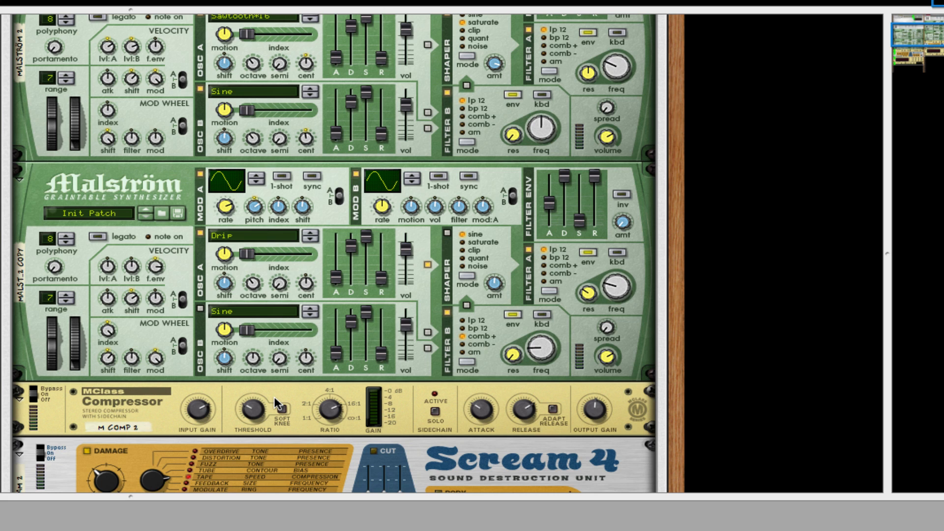
scroll(281, 392, down, 4)
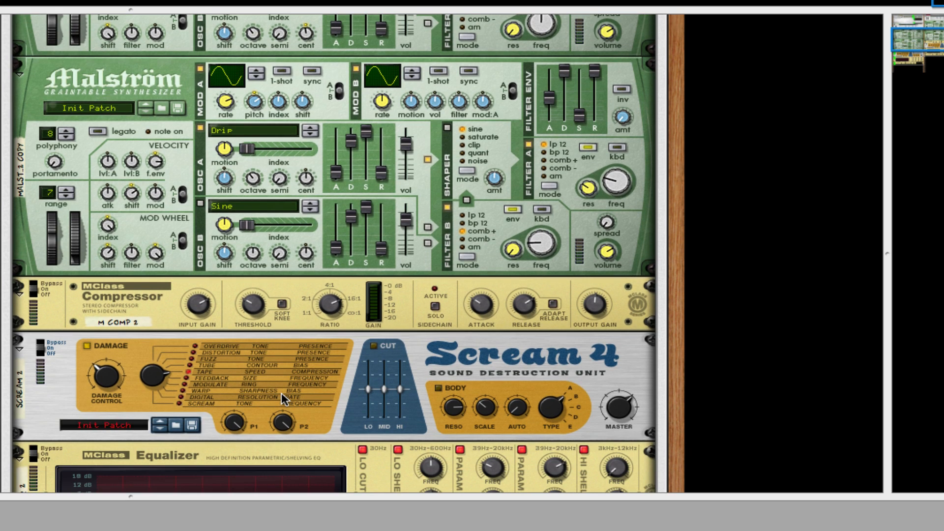
scroll(281, 392, up, 5)
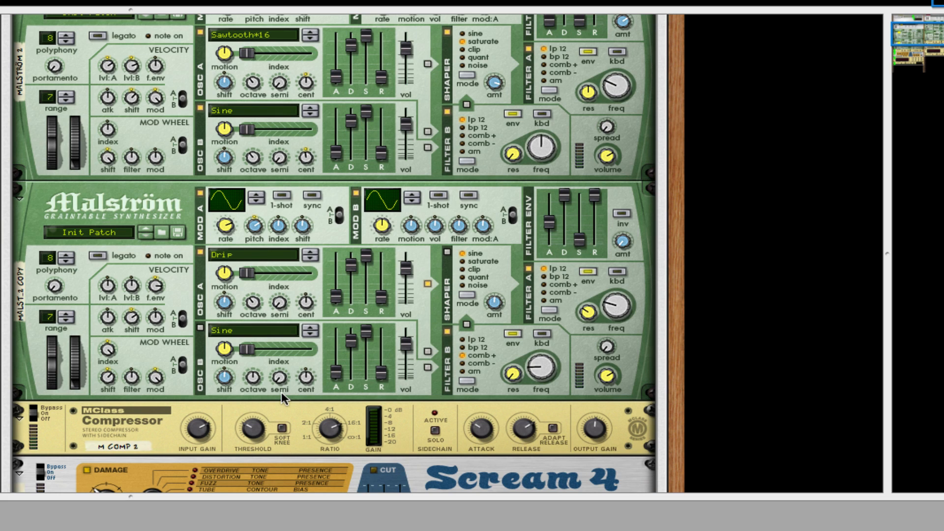
click(307, 301)
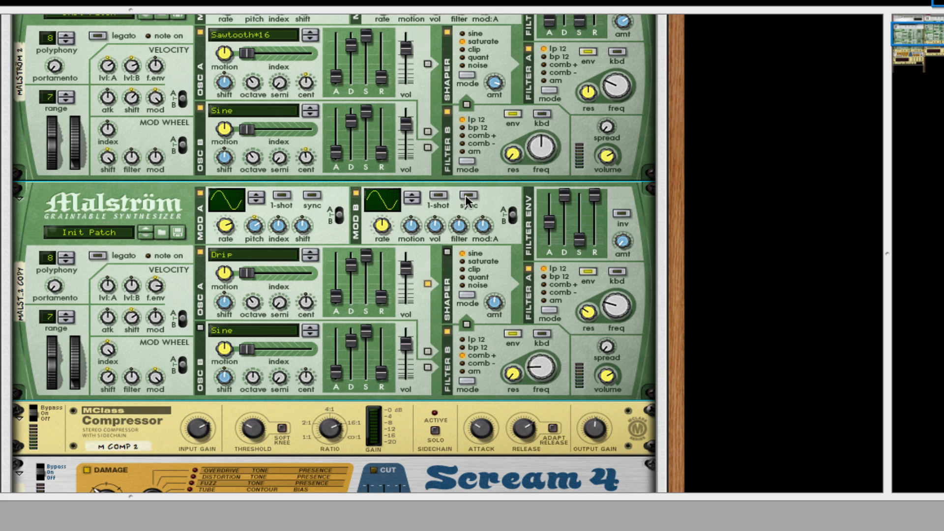
Set the first Malström's polyphony to 1.
scroll(425, 216, up, 5)
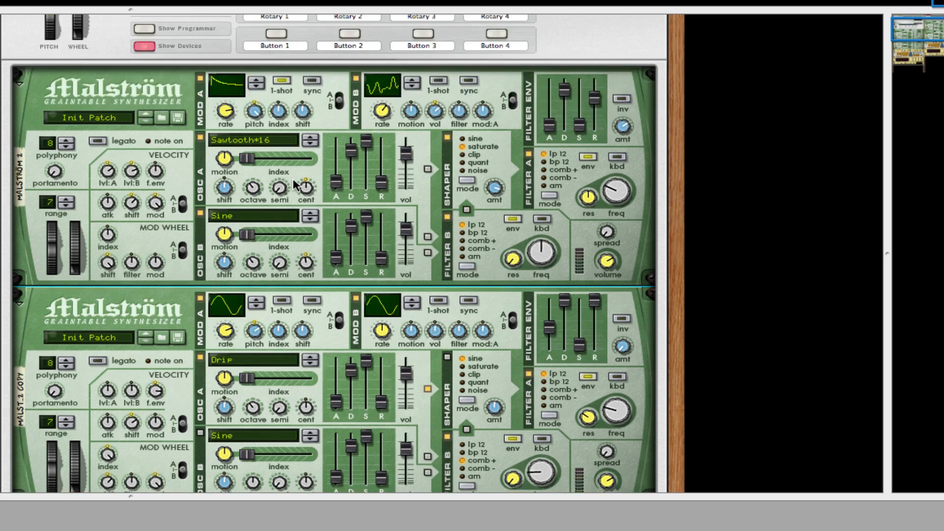
click(72, 205)
click(72, 204)
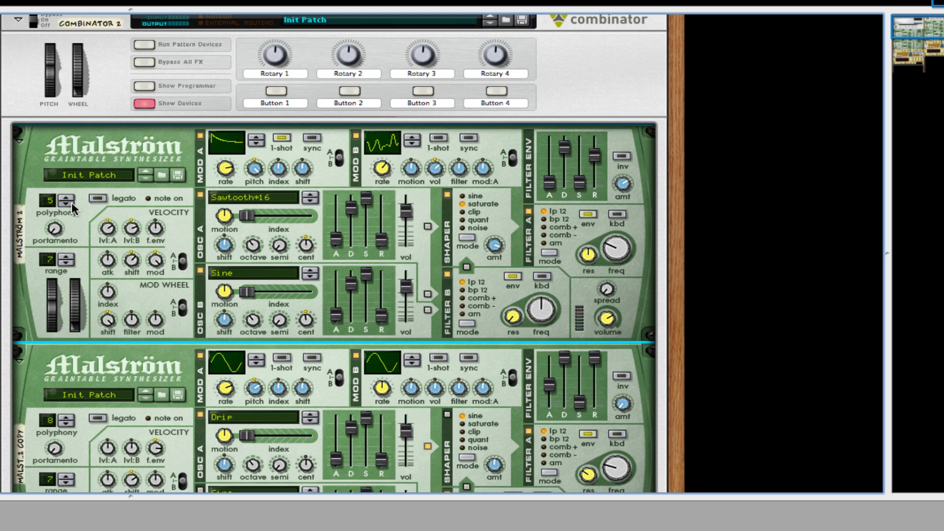
click(71, 204)
click(71, 204)
click(72, 205)
click(71, 205)
Set the second Malström's pitch bend range to 2.
scroll(130, 226, down, 5)
scroll(130, 226, down, 1)
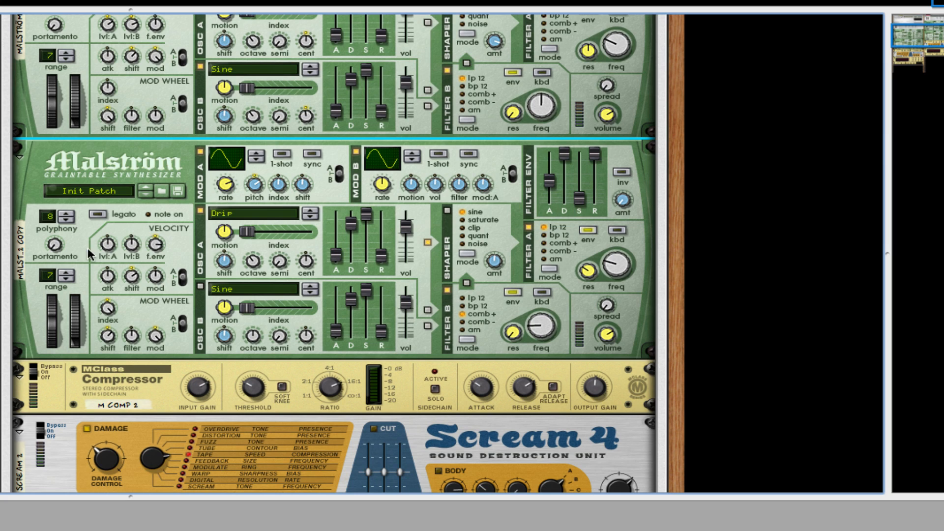
click(68, 277)
click(68, 277)
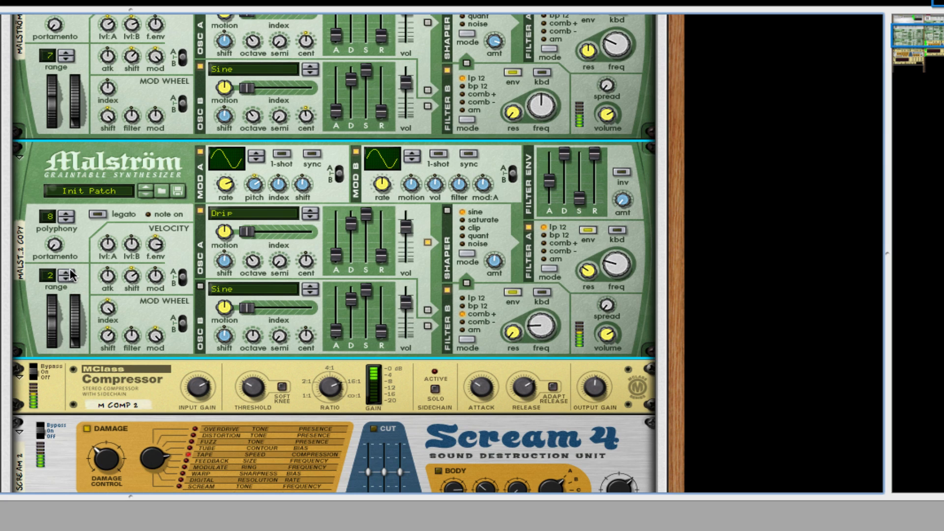
Lower the maximizer's output gain slightly and raise its input gain.
scroll(341, 271, down, 4)
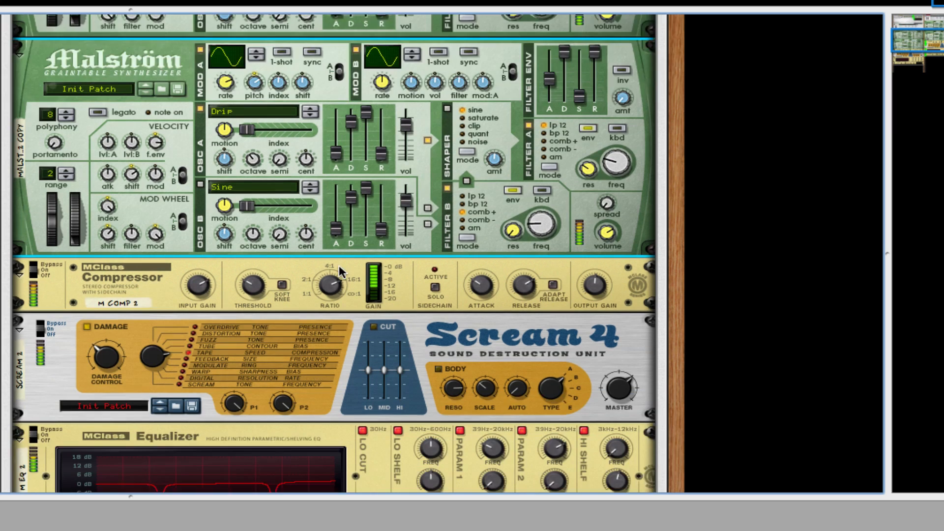
scroll(341, 271, down, 12)
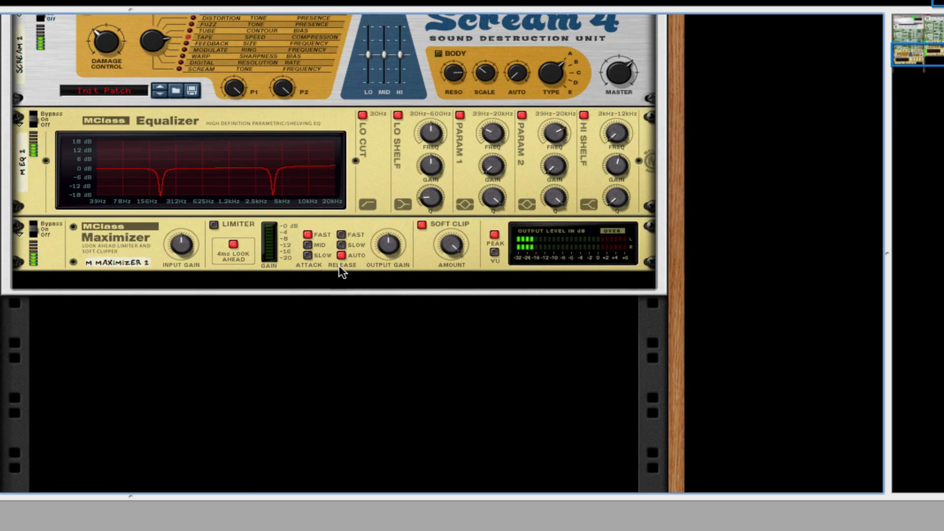
scroll(343, 271, up, 3)
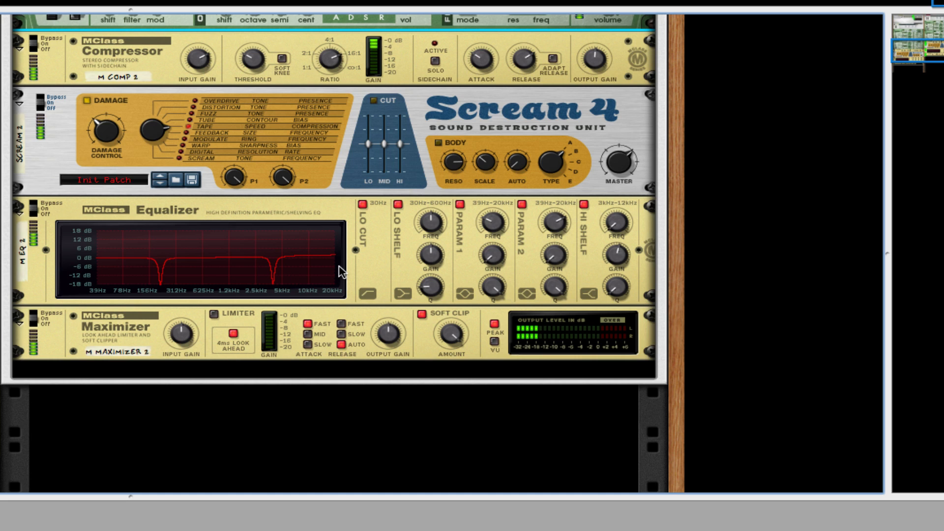
scroll(341, 272, down, 3)
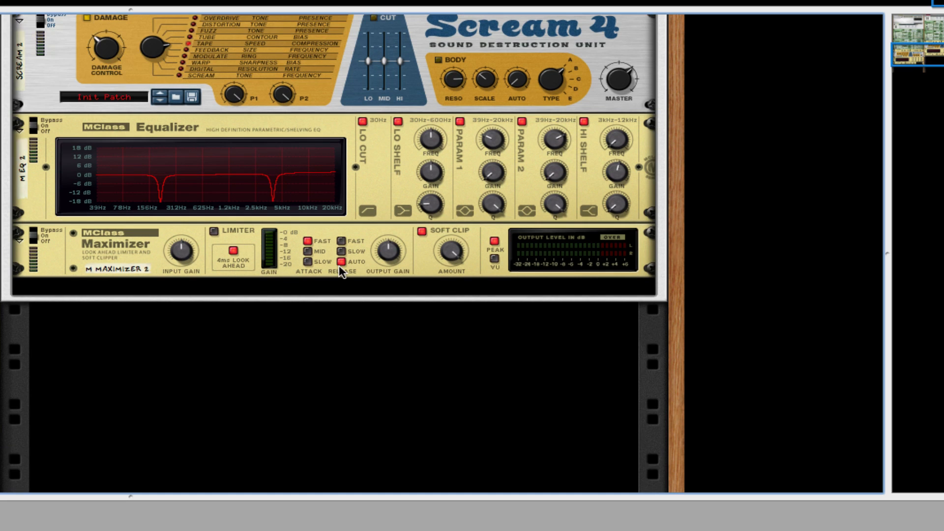
drag(388, 251, 383, 248)
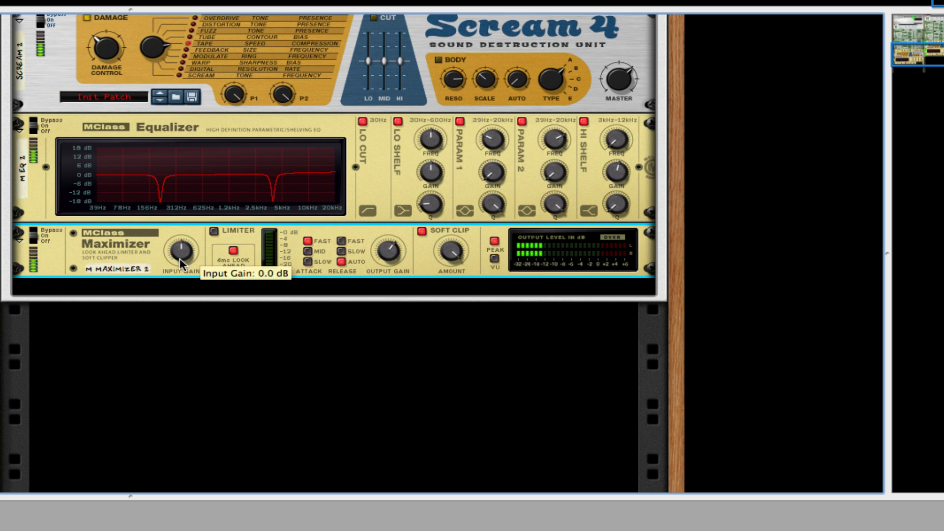
drag(175, 251, 175, 229)
scroll(373, 261, up, 5)
scroll(369, 264, up, 10)
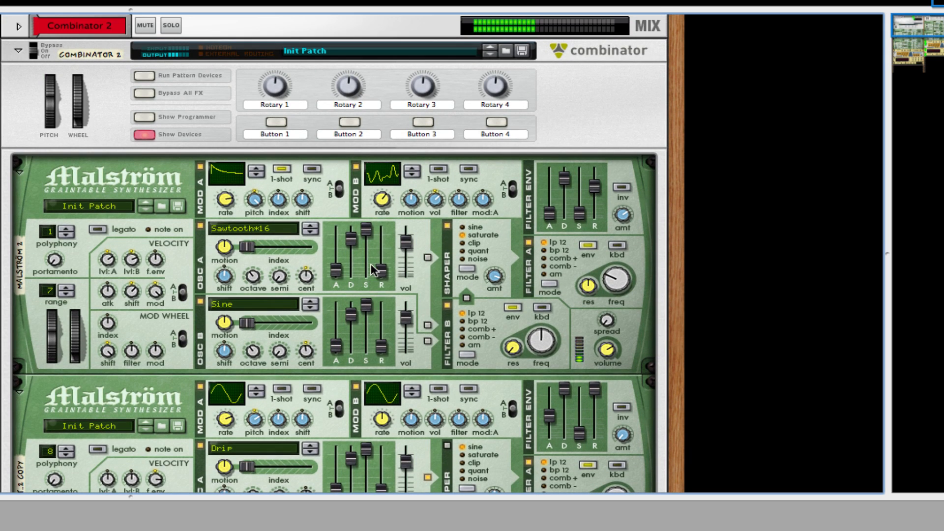